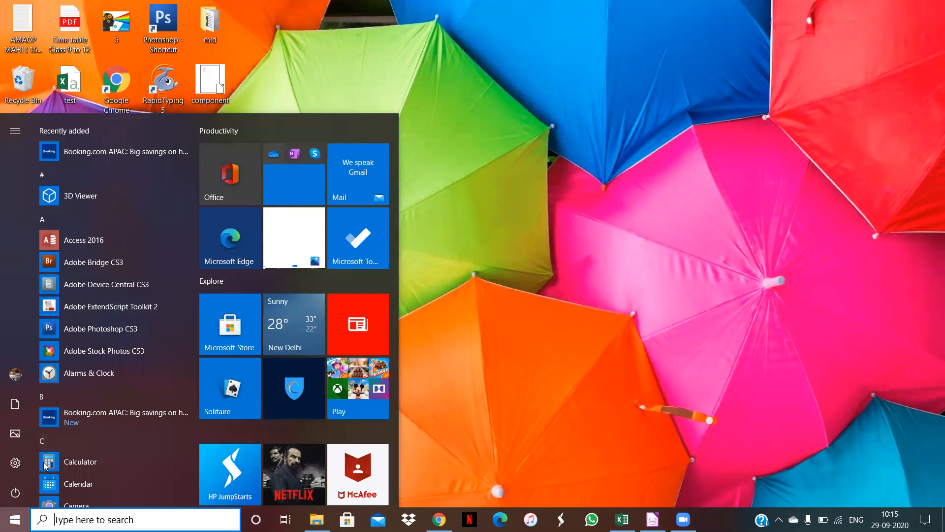
Launch LibreOffice Calc with a blank spreadsheet and dismiss the tip of the day
key("Down")
key("Down")
key("Down")
key("Down")
key("Down")
key("Down")
key("Down")
key("Down")
key("Down")
key("Down")
key("Down")
key("Down")
key("Down")
key("Down")
key("Down")
key("Down")
key("Down")
key("Down")
key("Down")
key("Down")
key("Down")
key("Down")
key("Down")
key("Down")
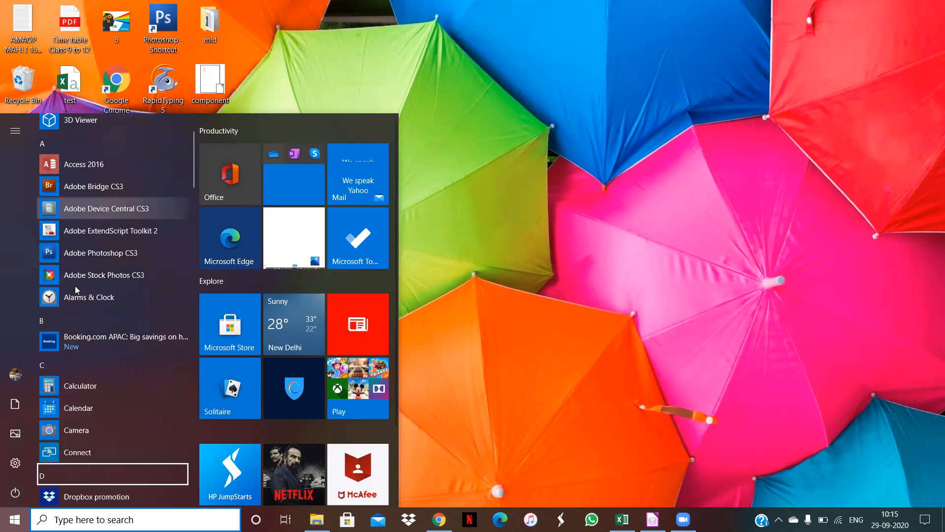
key("Up")
key("Down")
key("Down")
key("Down")
key("Down")
key("Down")
key("Down")
key("Down")
key("Down")
key("Down")
key("Down")
key("Down")
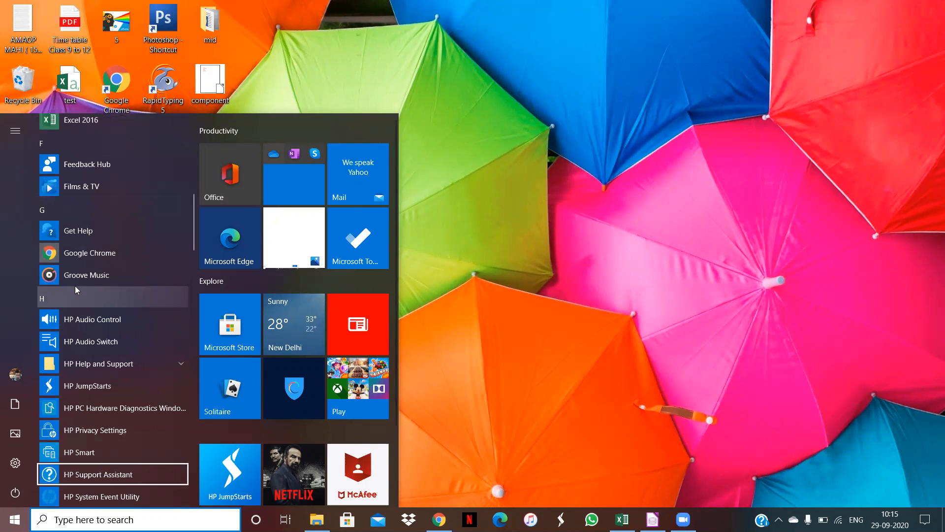
key("Down")
key("Down")
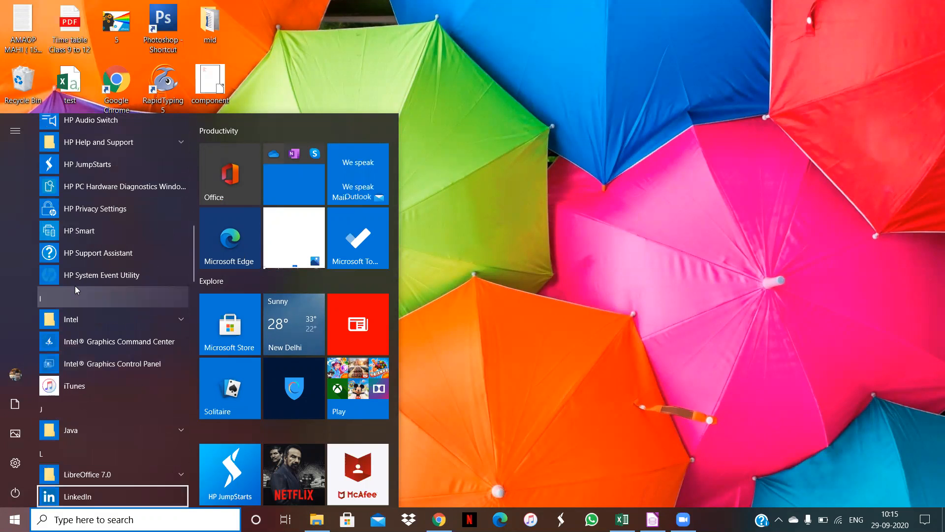
left_click(95, 230)
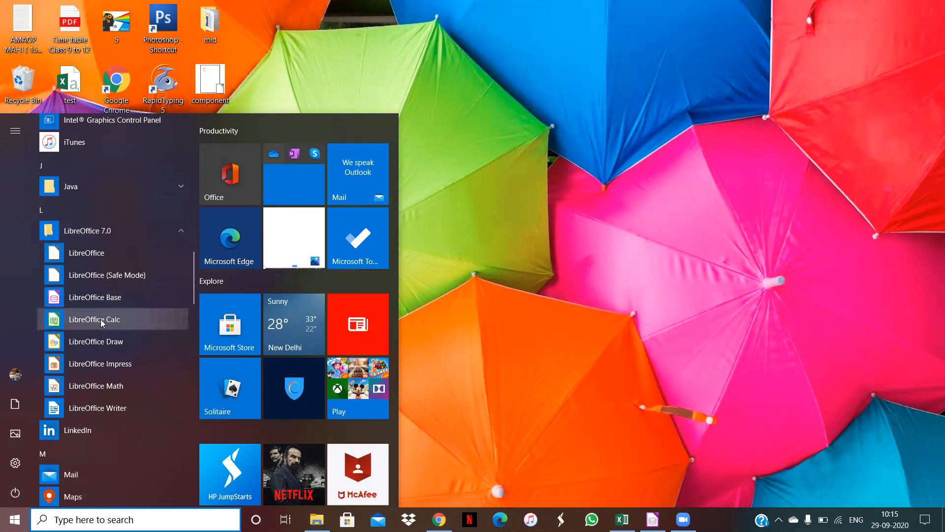
left_click(104, 319)
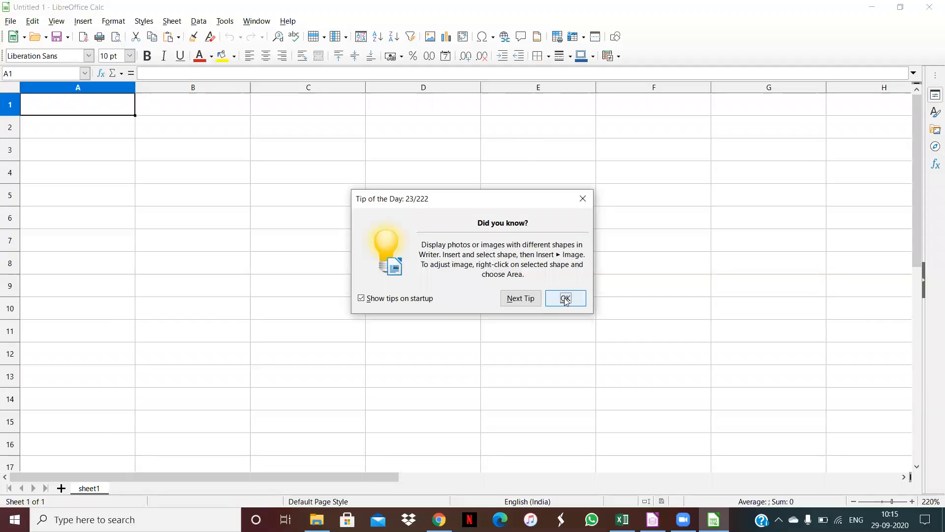
left_click(564, 299)
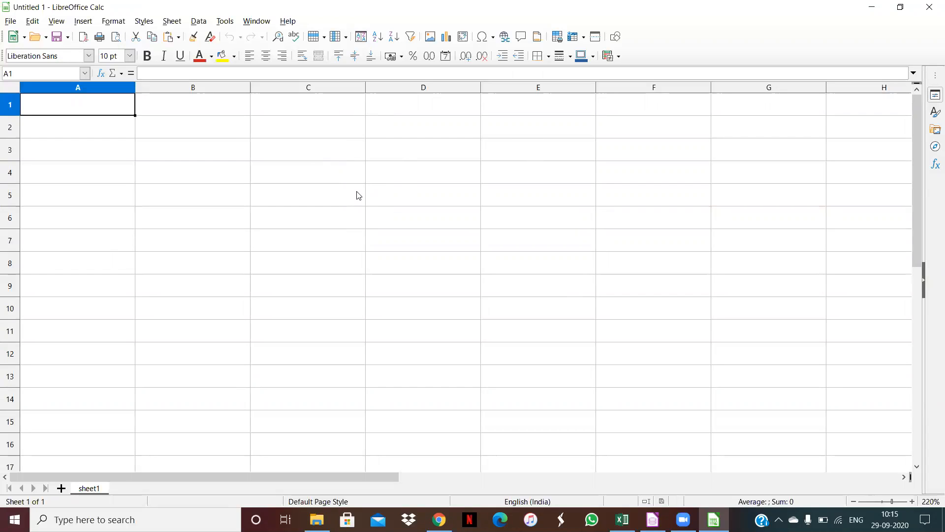
Enter 123 in cell A1
type("123")
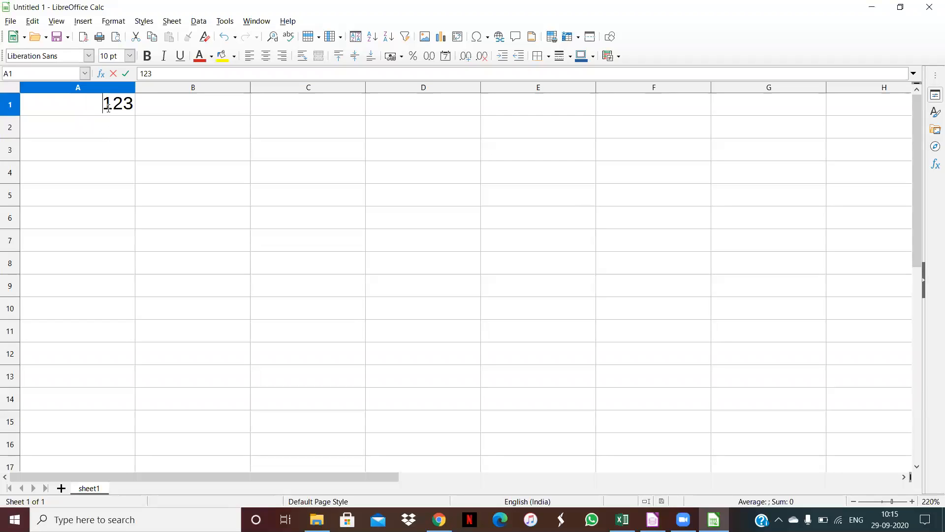
right_click(108, 107)
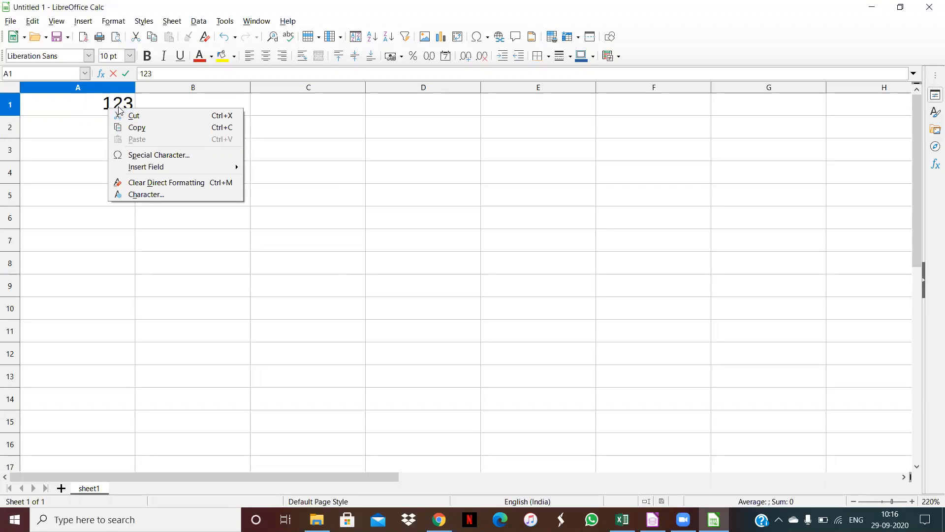
left_click(119, 107)
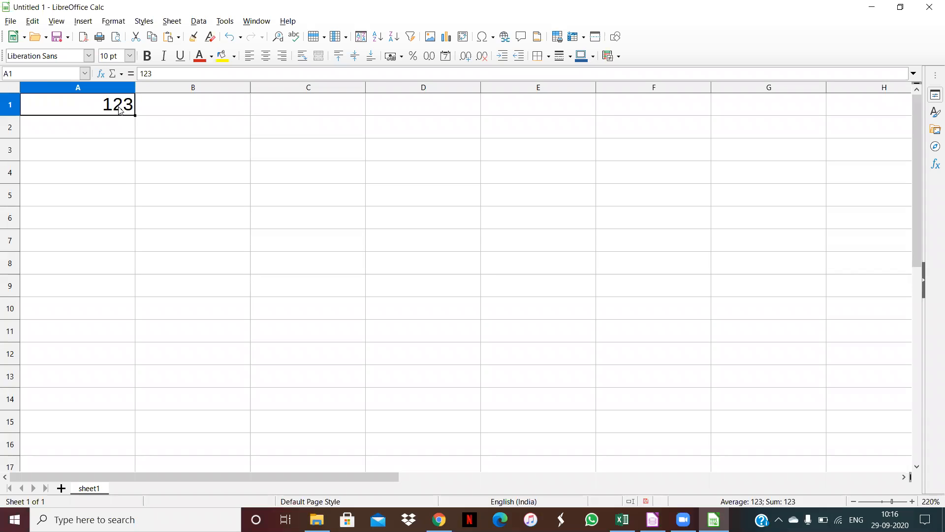
left_click(112, 134)
Enter the numbers 1 to 6 down column A in cells A1 to A6, one number per cell
left_click(95, 108)
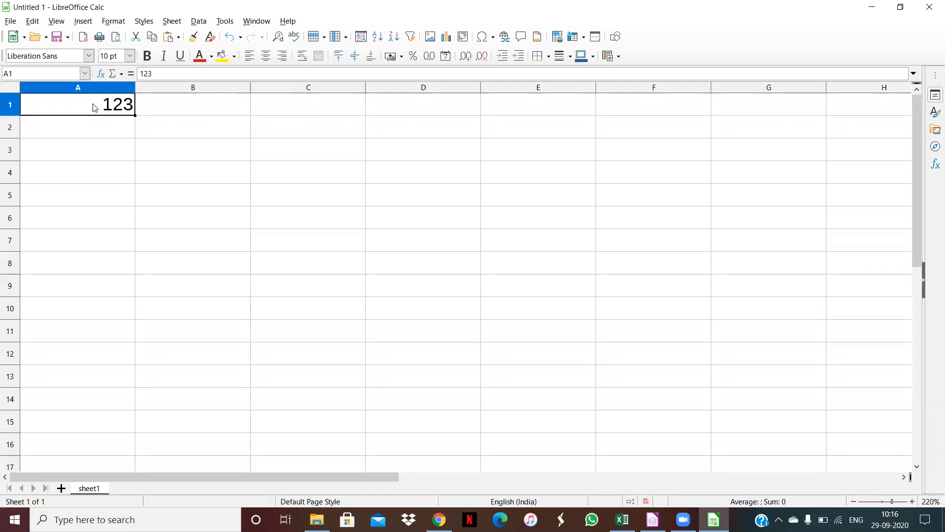
type("1")
key("Return")
type("2")
key("Return")
type("3")
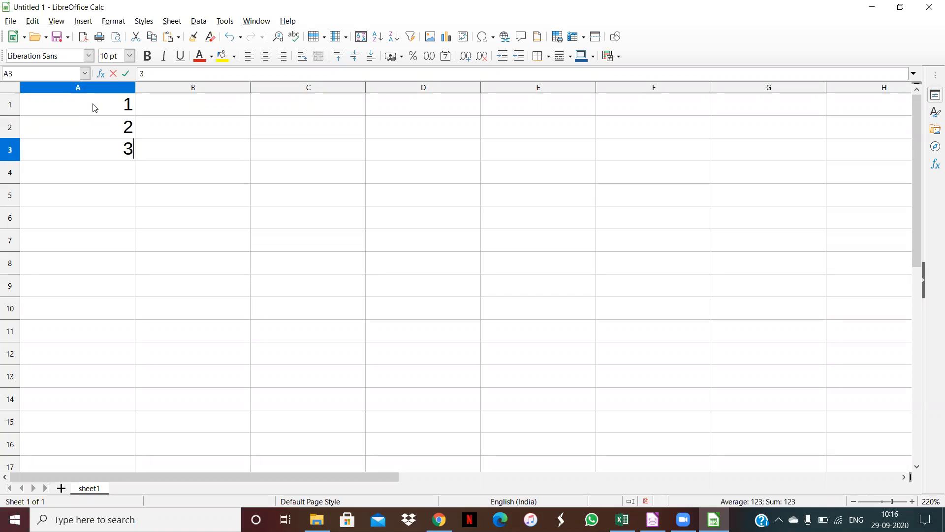
key("Return")
type("4")
key("Return")
type("5")
key("Return")
type("6")
Try the DD/MM/YY date format on cells A1:A6 and undo the formatting
left_click(63, 114)
left_click_drag(62, 114, 84, 215)
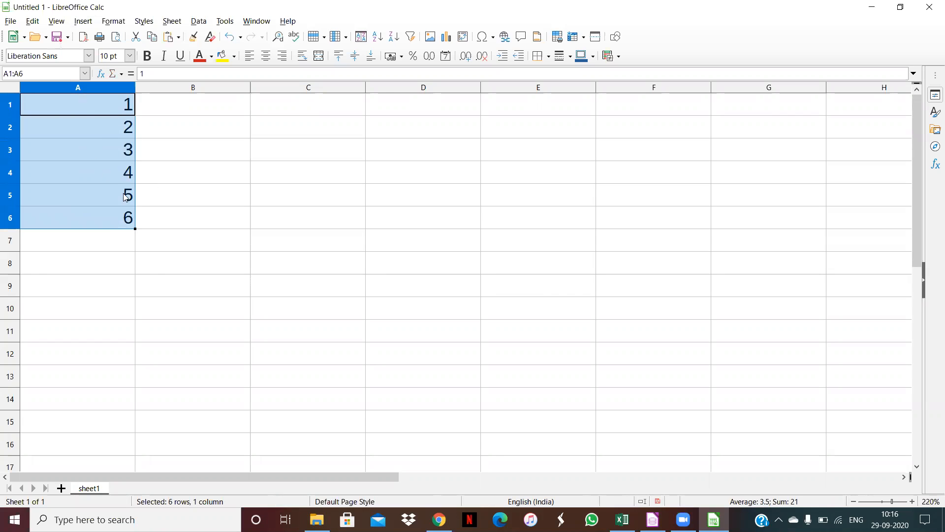
left_click(114, 22)
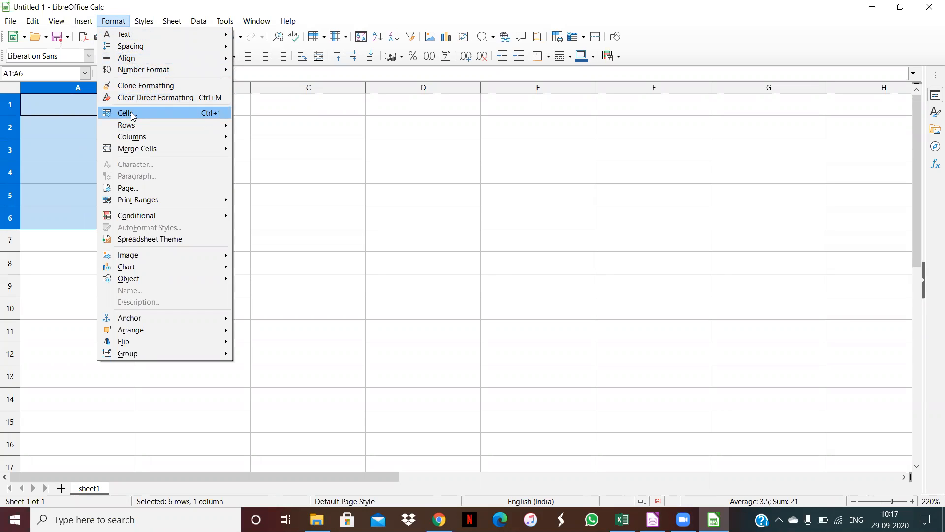
left_click(213, 117)
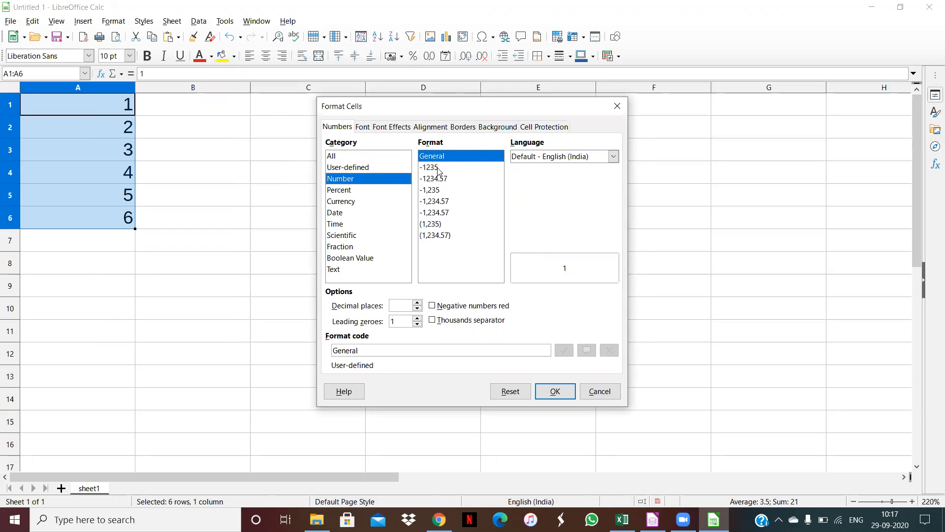
left_click(334, 213)
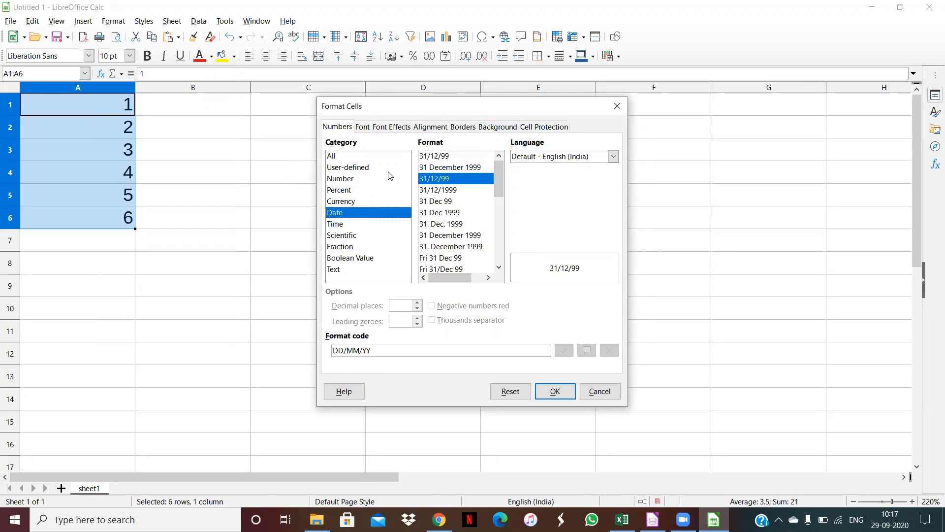
left_click(555, 392)
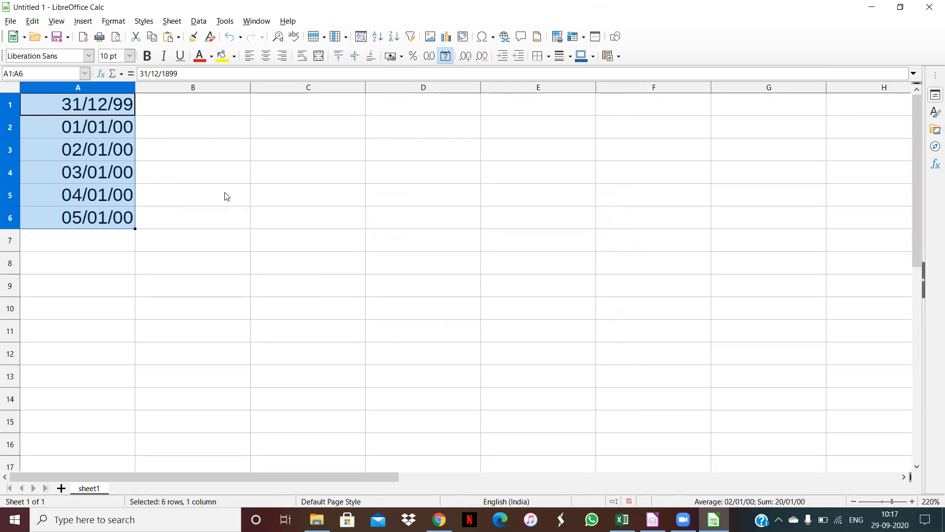
key("ctrl+z")
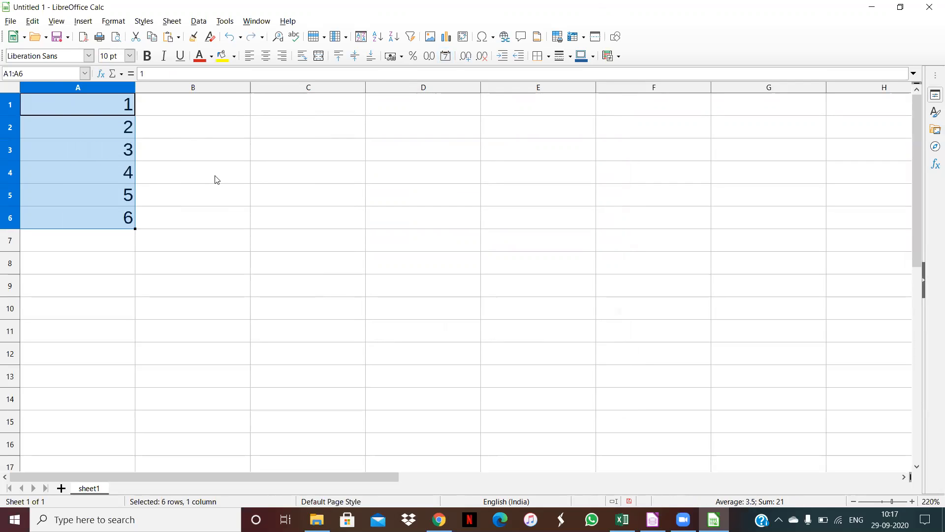
Format cell B4 as a date with the format code DD MMMM YYYY
left_click(214, 179)
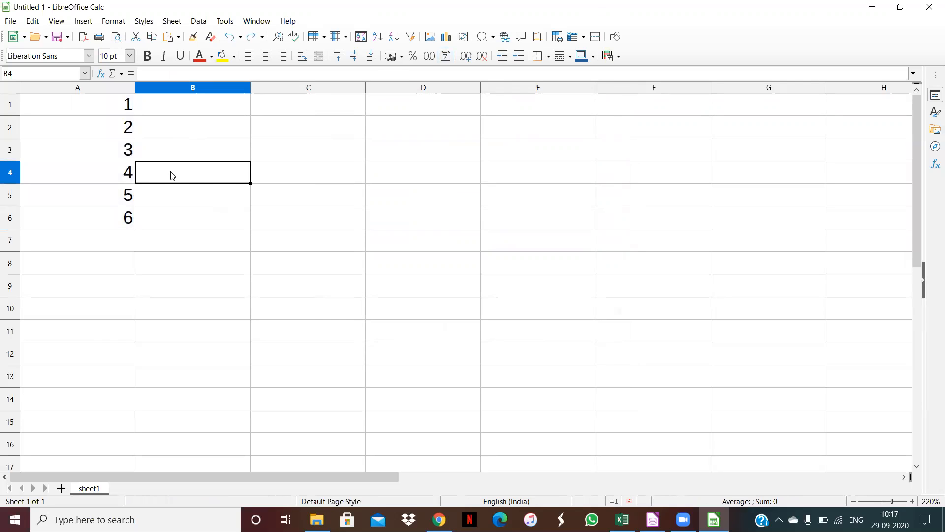
left_click(104, 22)
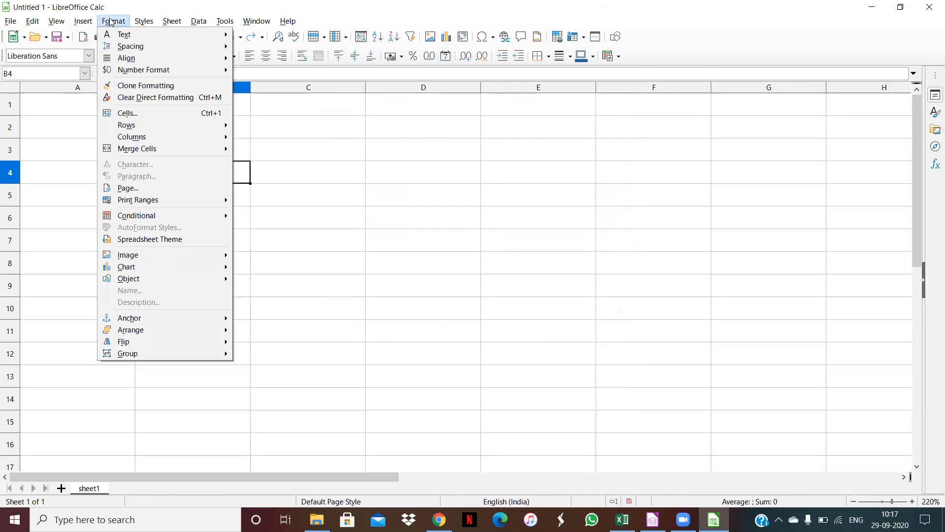
left_click(158, 113)
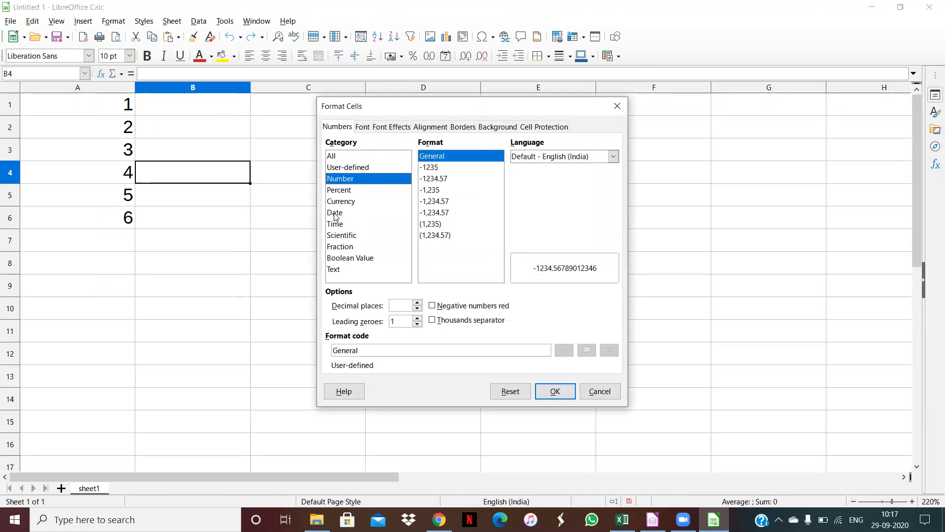
left_click(335, 215)
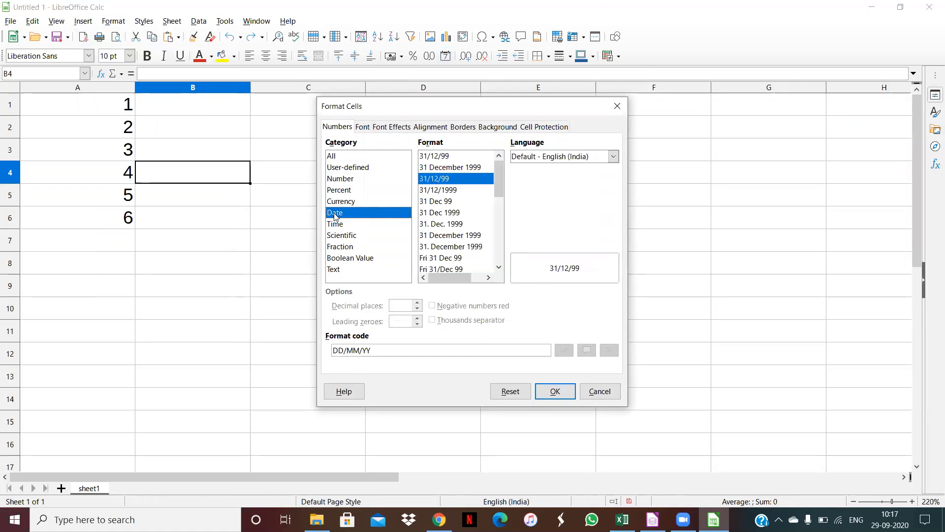
left_click(436, 168)
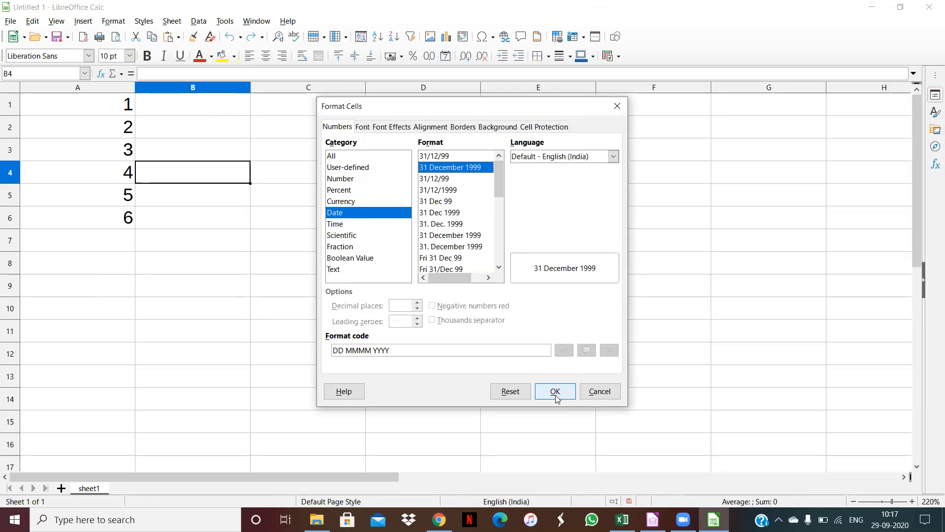
left_click(431, 349)
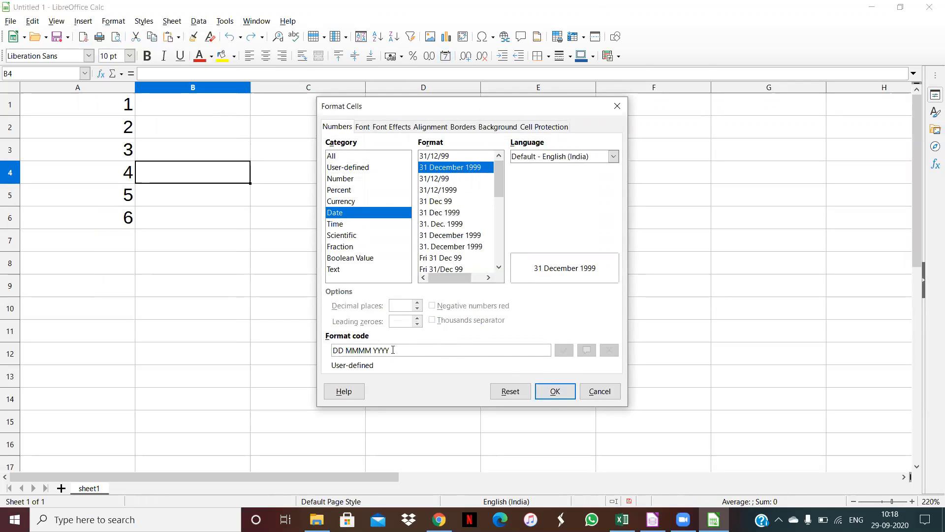
left_click(555, 392)
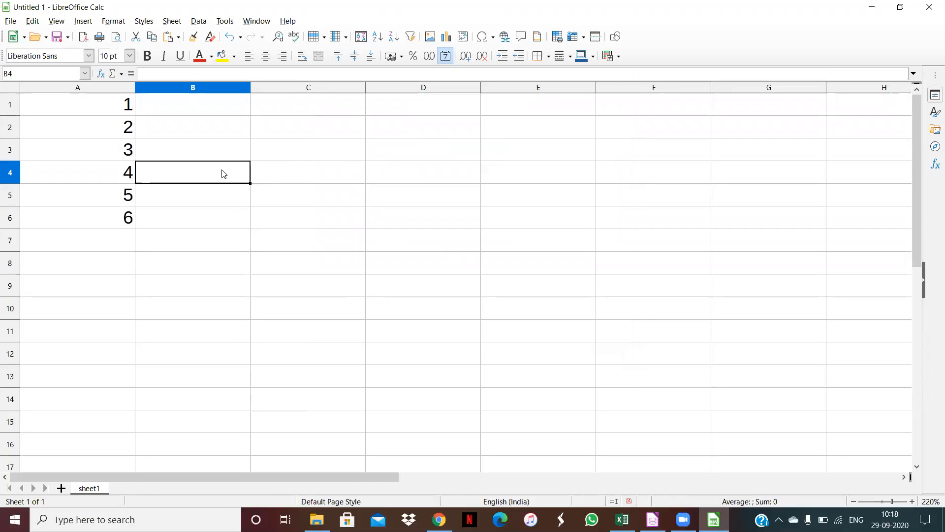
Enter the date 12 DEC 2020 in cell B4
type("DDF")
key("BackSpace")
key("BackSpace")
key("BackSpace")
type("12")
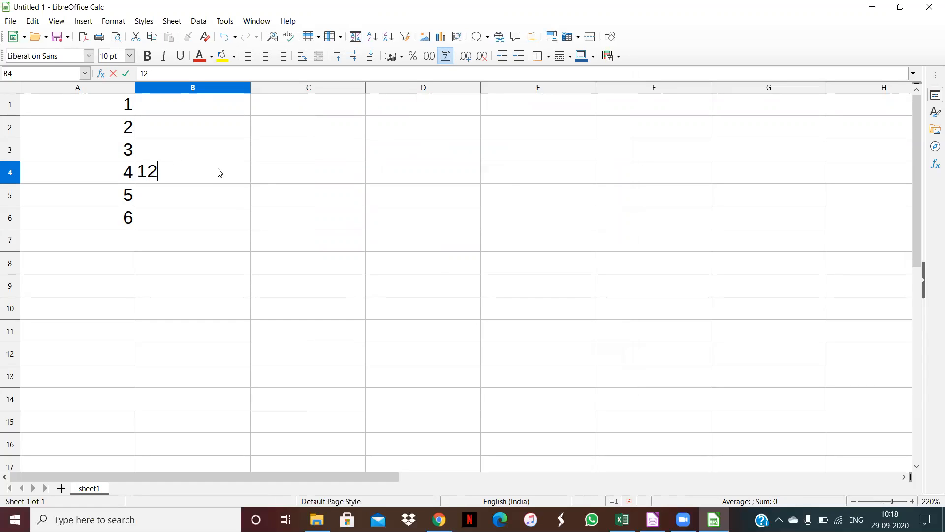
type(" DEC 2020")
key("Return")
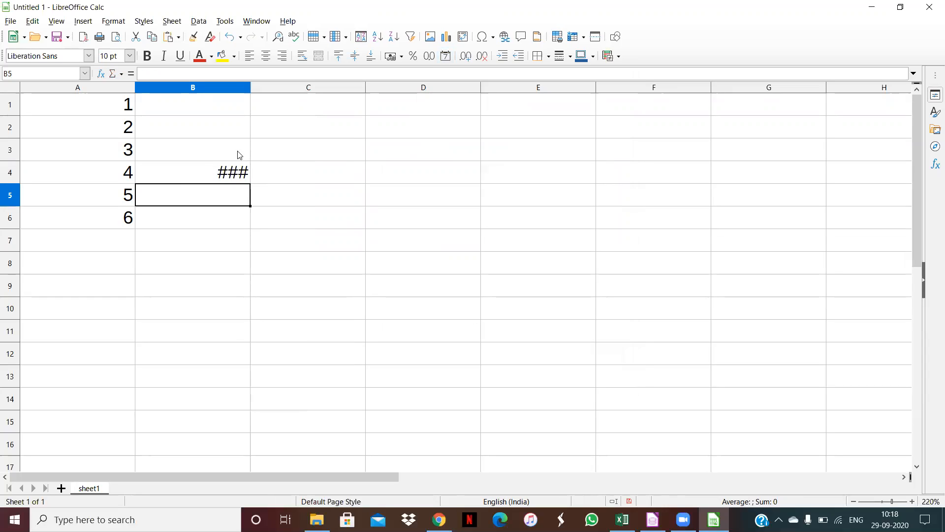
Change the date format of cell B4 to DD/MM/YYYY HH:MM
left_click(229, 172)
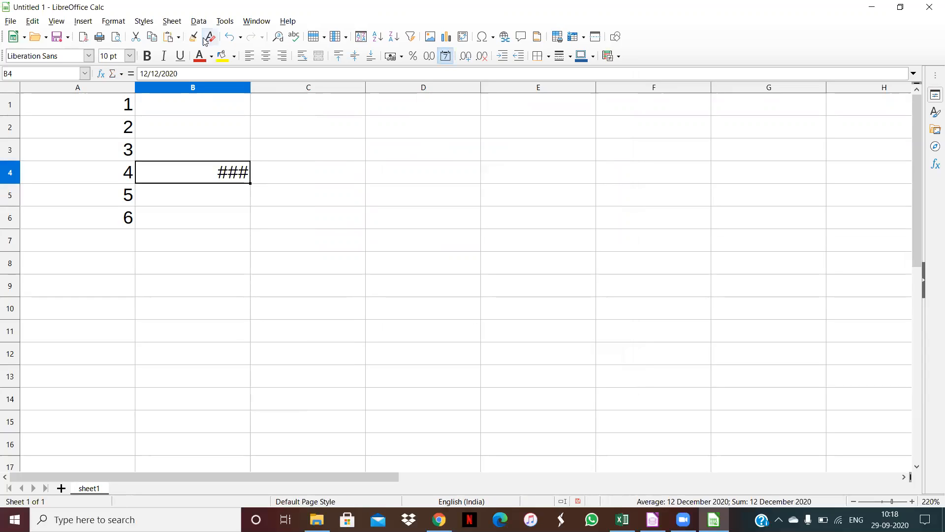
left_click(112, 21)
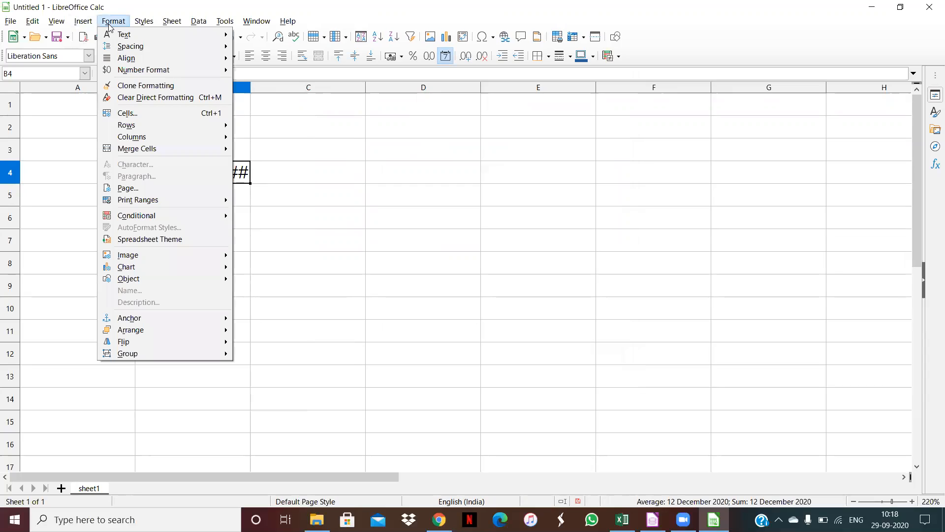
left_click(136, 111)
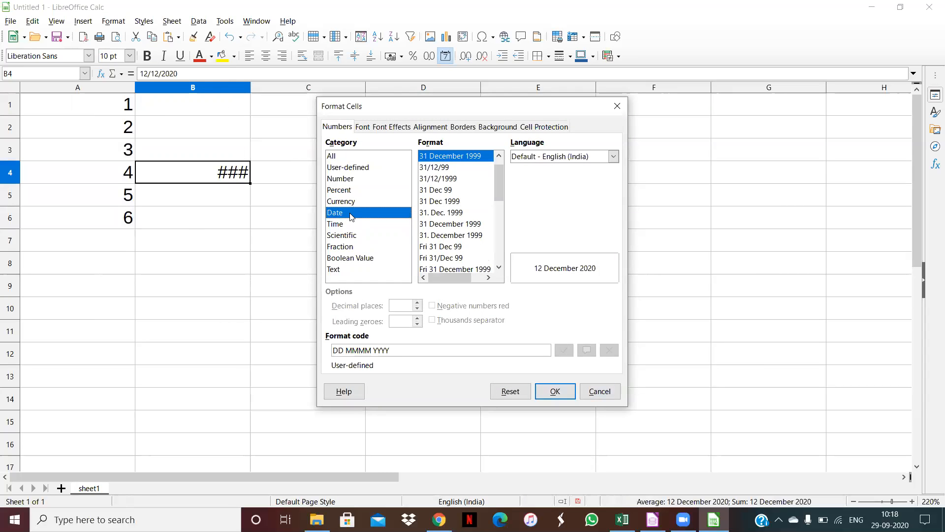
left_click_drag(496, 183, 498, 244)
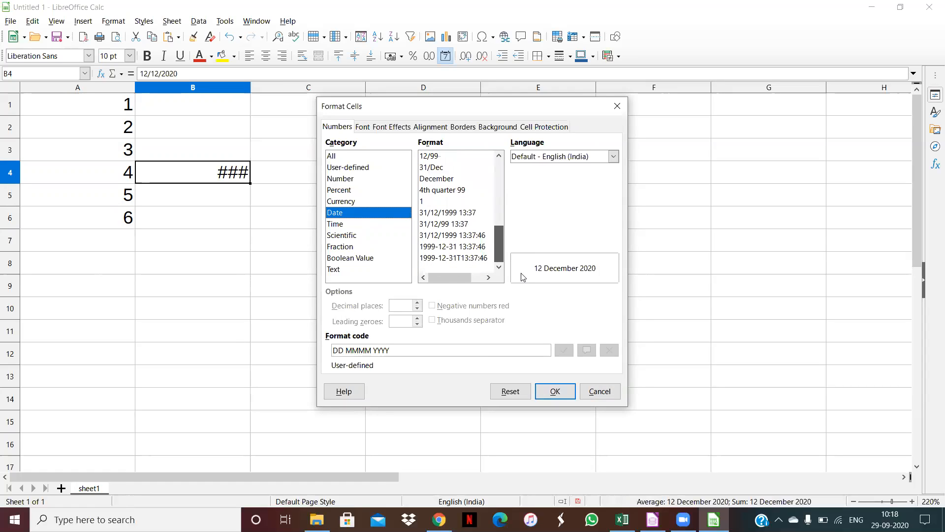
left_click(454, 216)
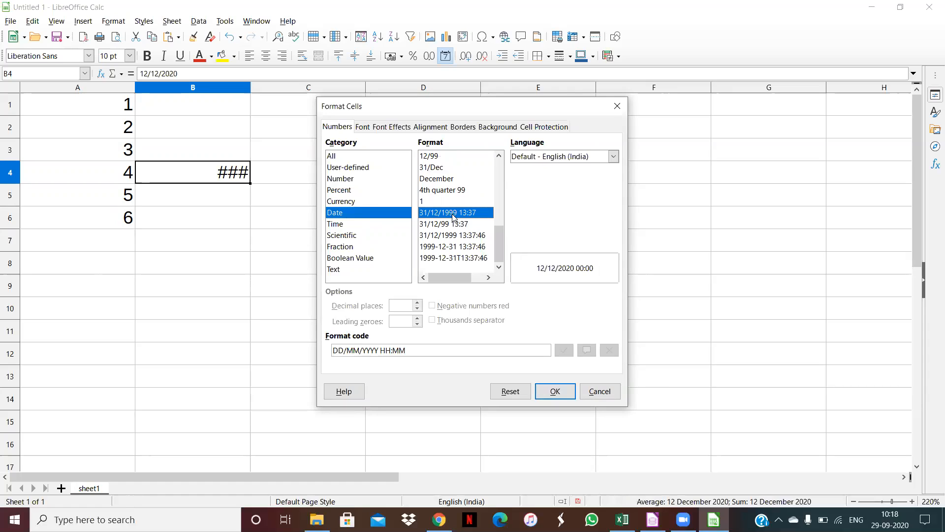
left_click(555, 392)
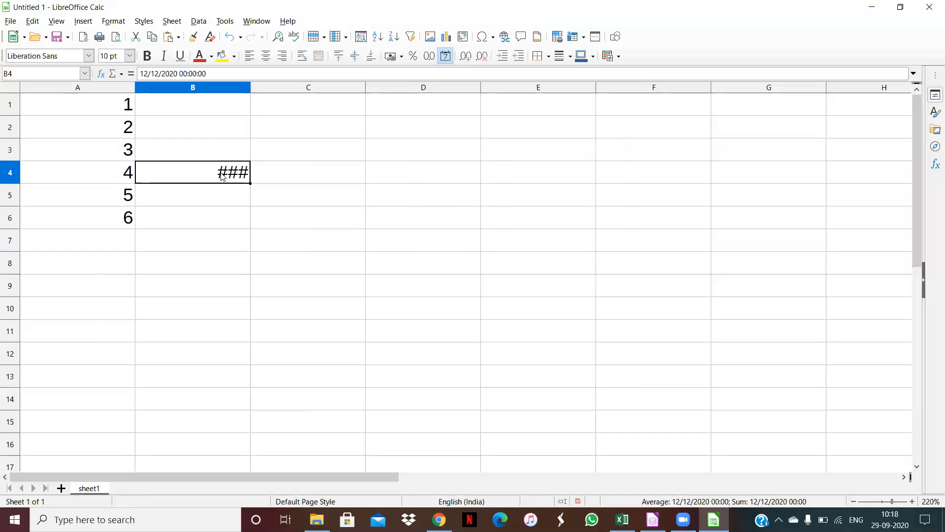
Clear the contents of cell B4 and enter 1 in cell B2
key("BackSpace")
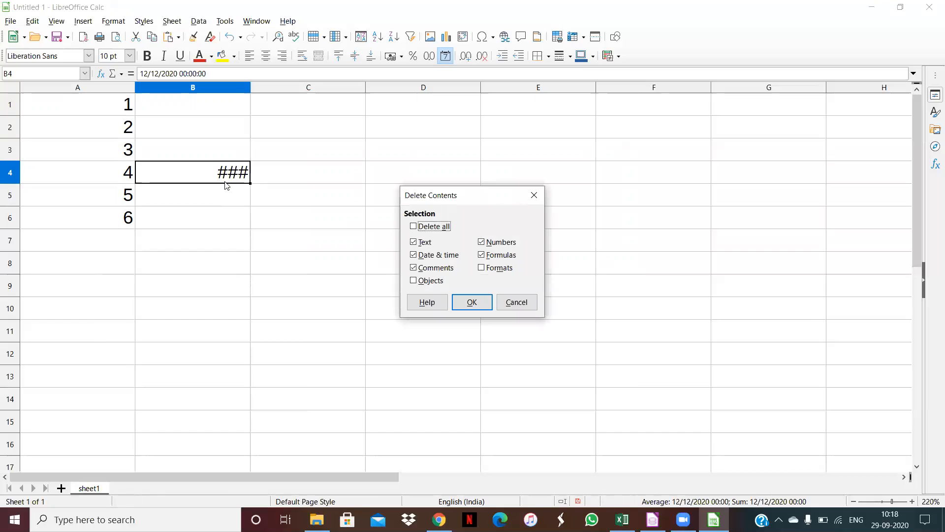
key("Return")
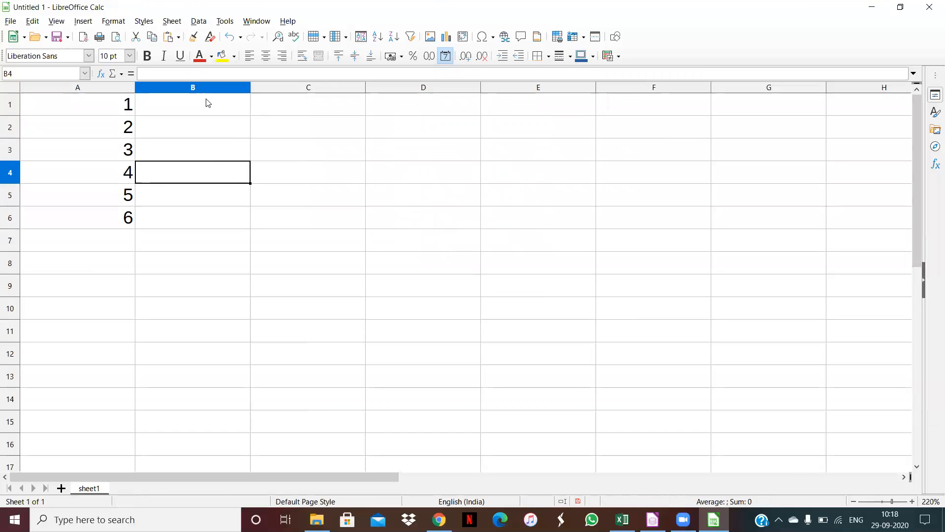
left_click(206, 129)
type("1")
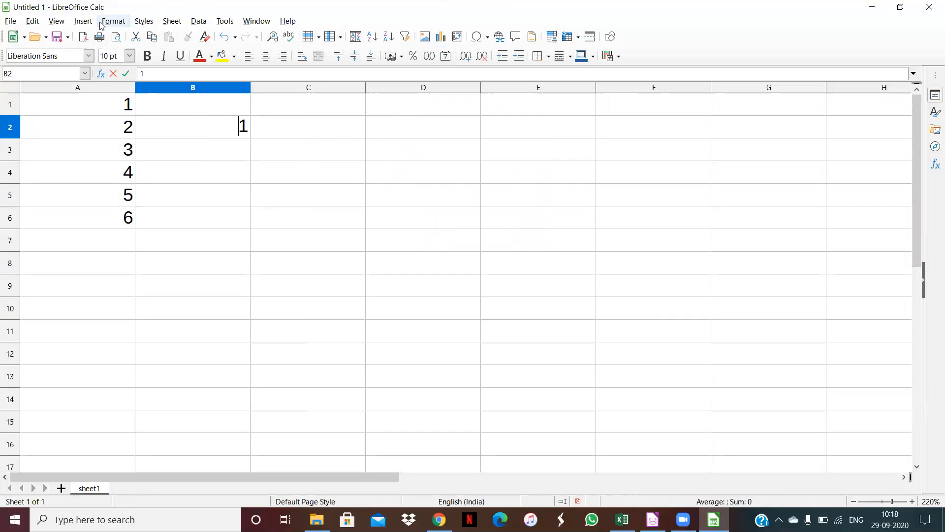
left_click(212, 146)
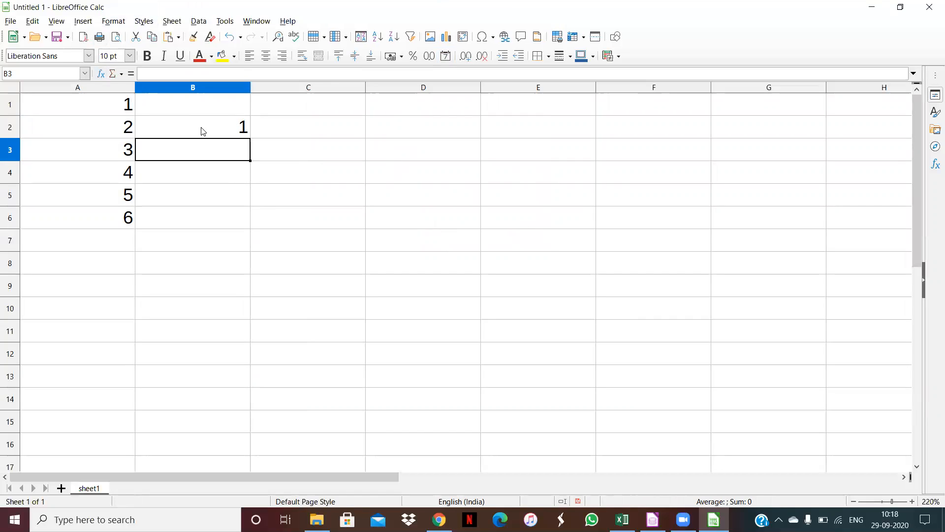
Format cell B2 as a date with the format code DD/MM/YY
left_click(203, 131)
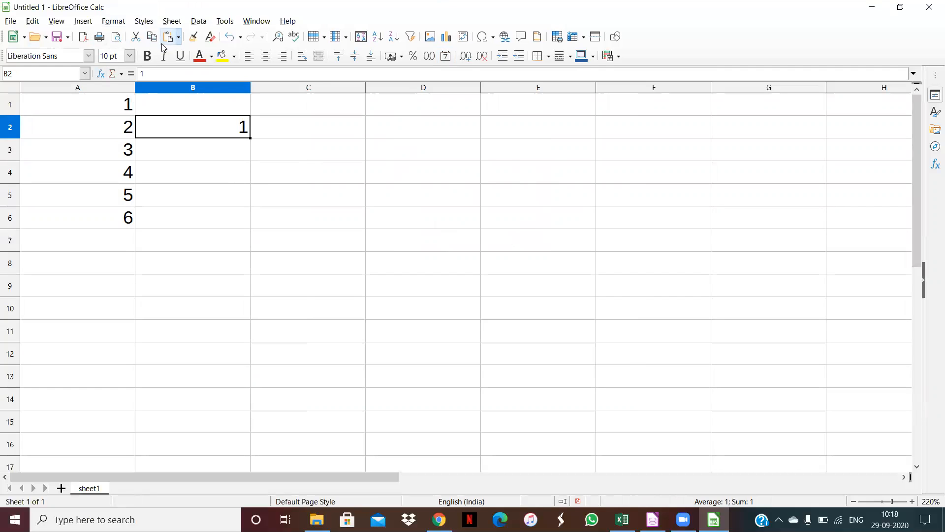
key("ctrl+1")
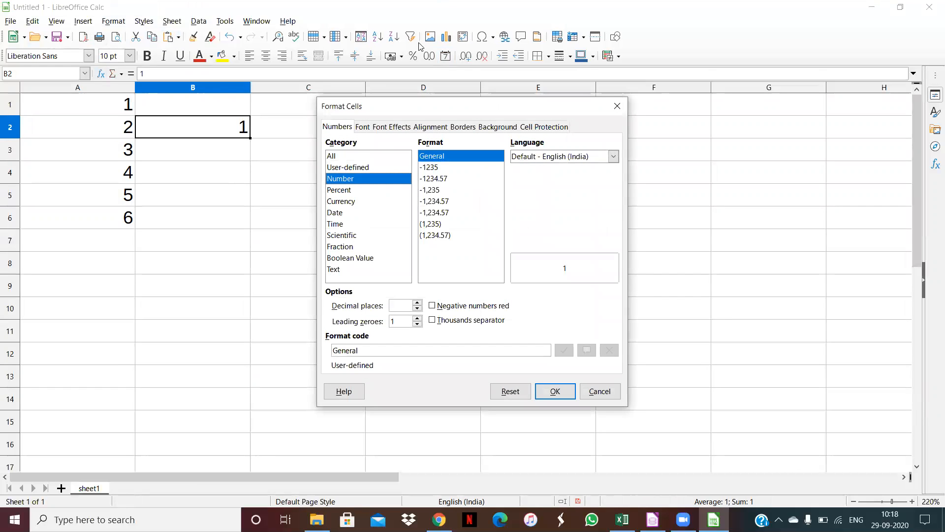
left_click(346, 213)
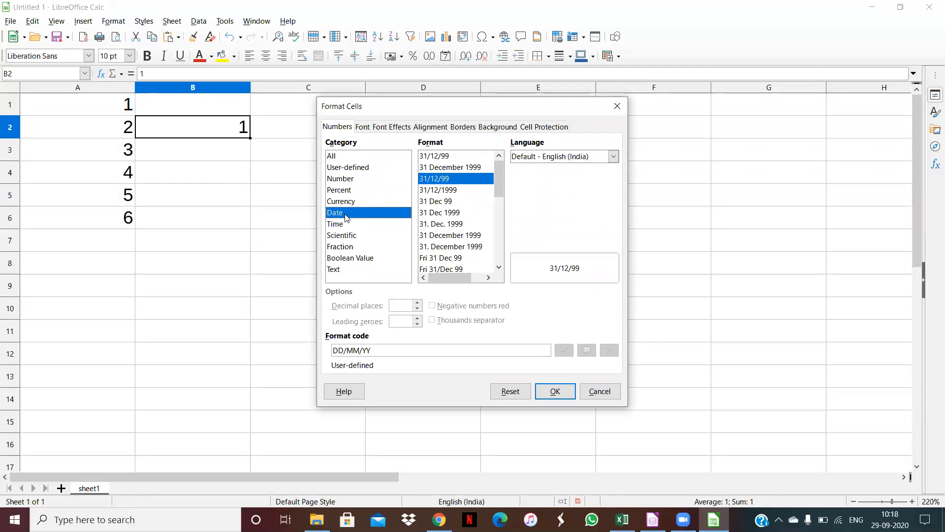
left_click(554, 391)
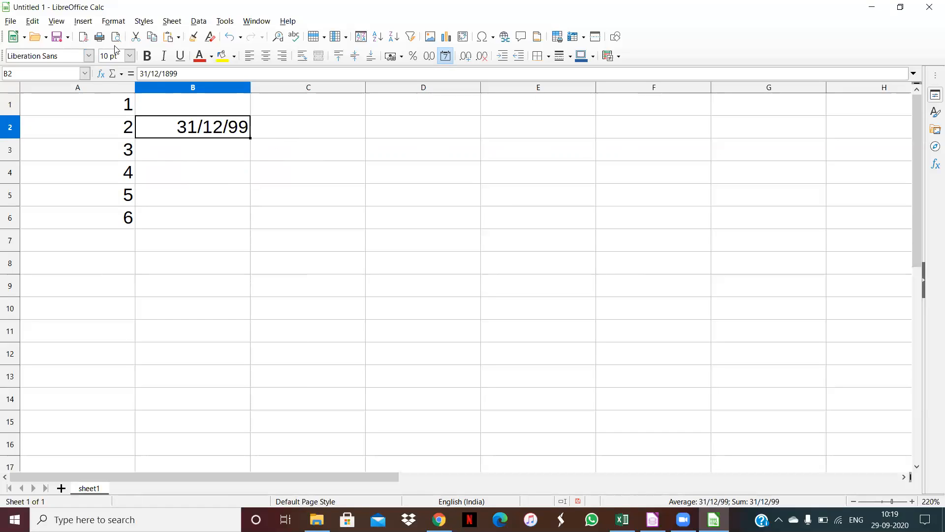
Format the numbers in cells A1:A6 with 2 decimal places and 2 leading zeroes
left_click_drag(94, 113, 81, 215)
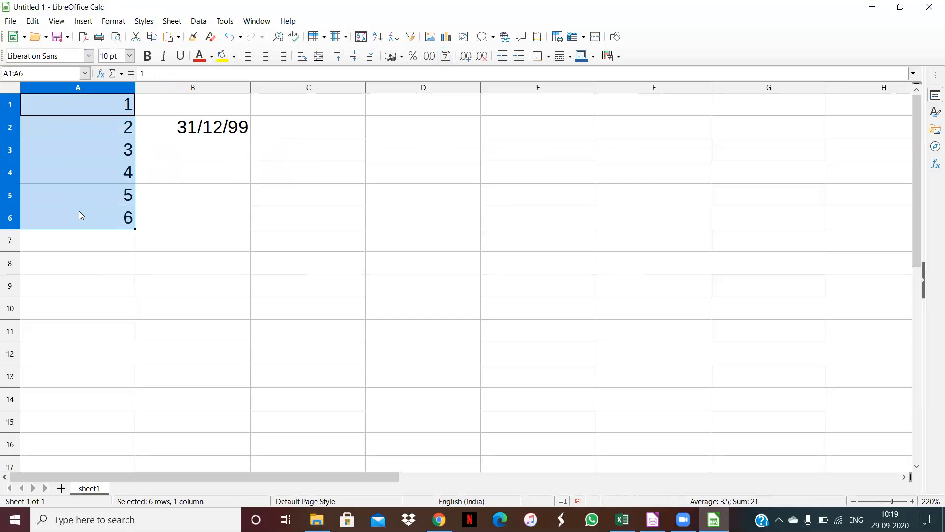
left_click(114, 20)
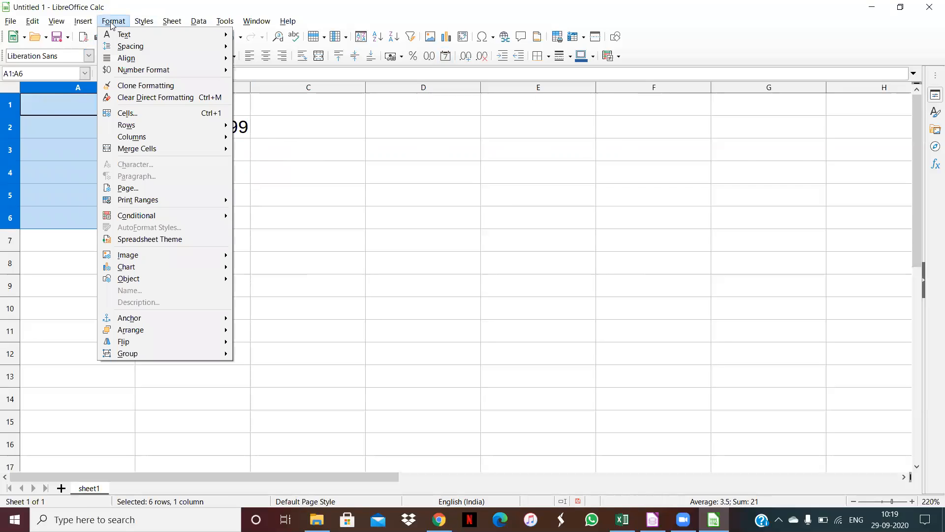
left_click(127, 113)
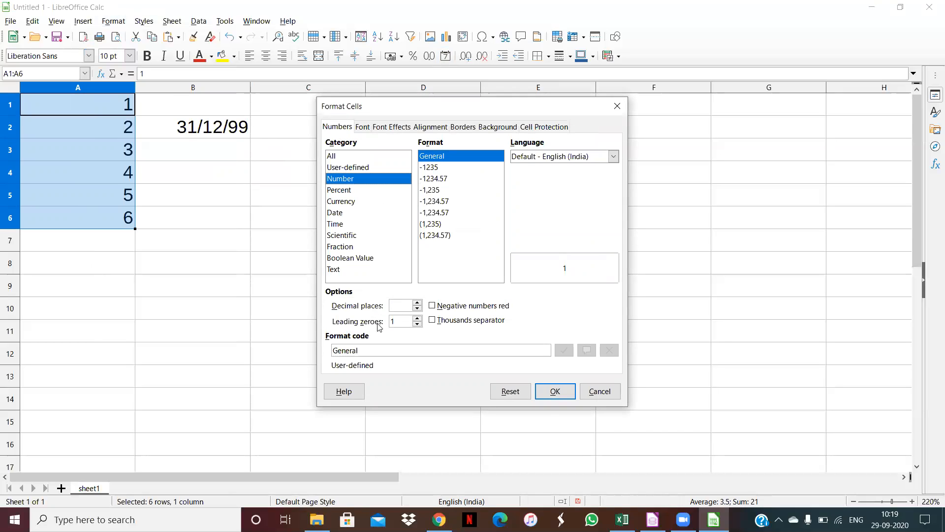
left_click(418, 302)
left_click(418, 302)
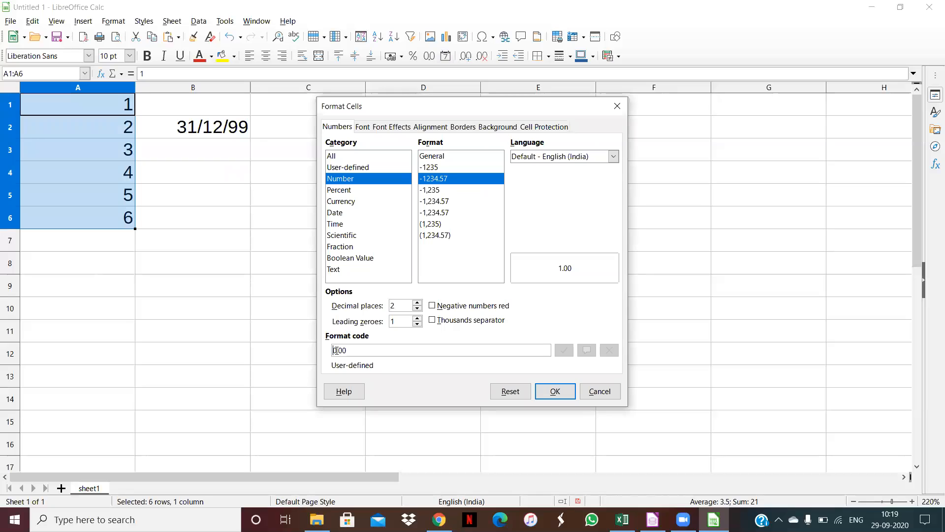
left_click(418, 318)
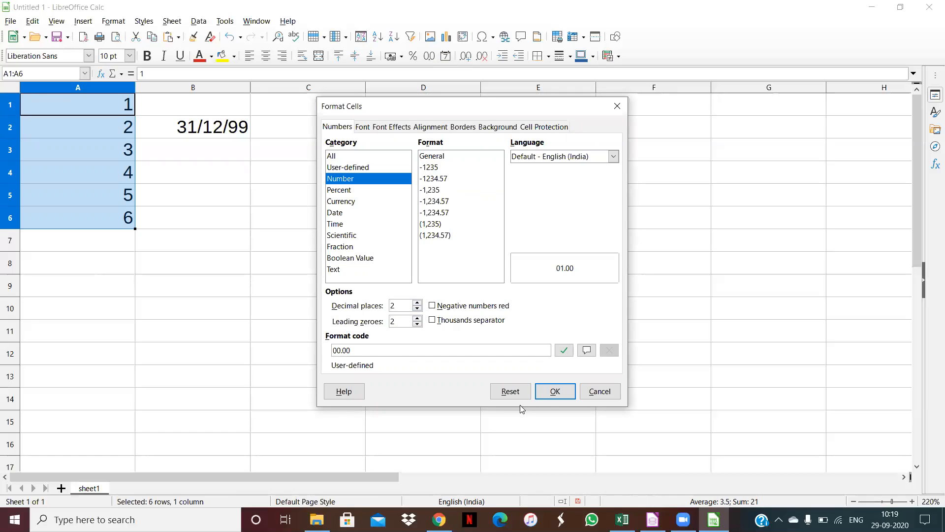
left_click(552, 396)
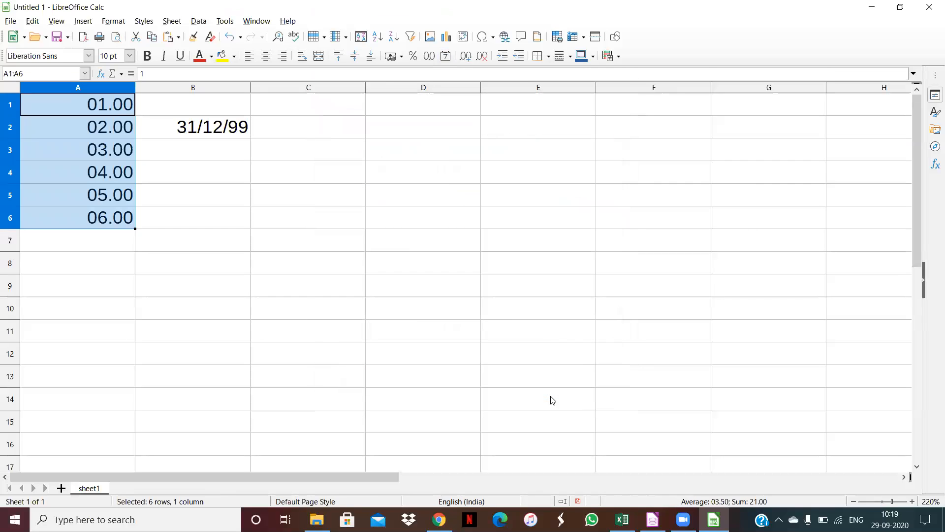
Increase the decimal places of the numbers in cells A1:A6 to 4
left_click(92, 109)
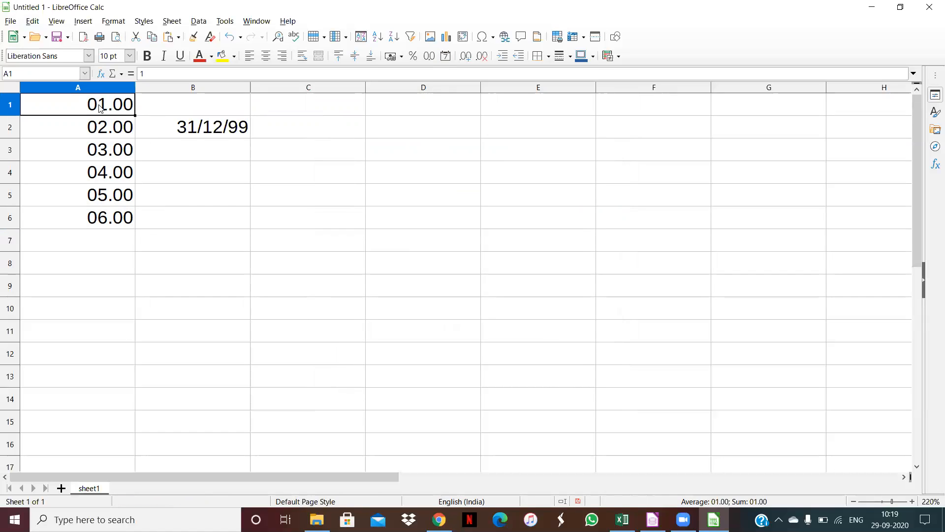
key("shift+Down")
key("shift+Down")
key("shift+Down")
key("shift+Down")
key("shift+Down")
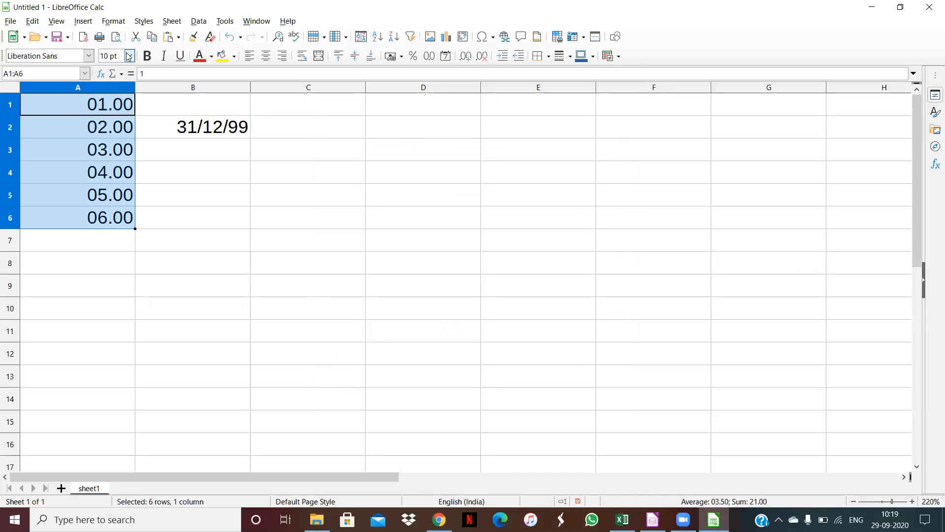
key("ctrl+1")
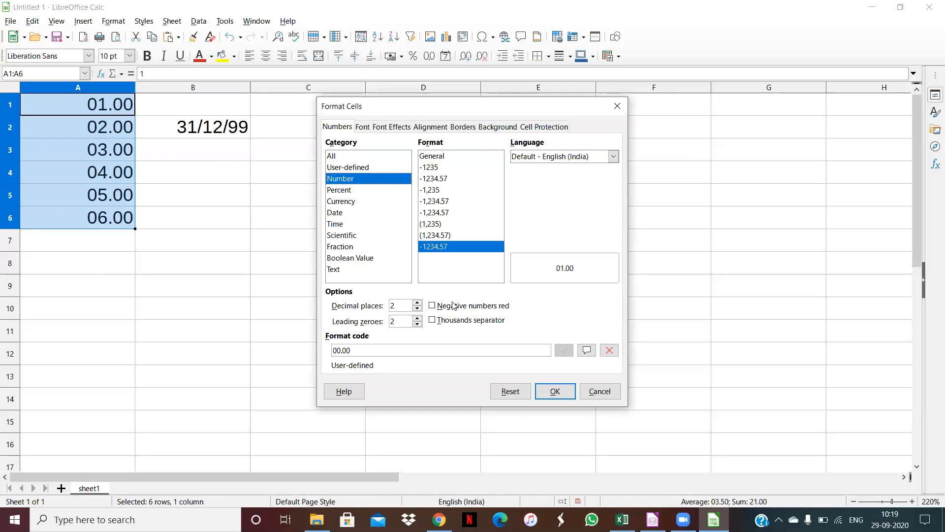
left_click(417, 303)
left_click(417, 302)
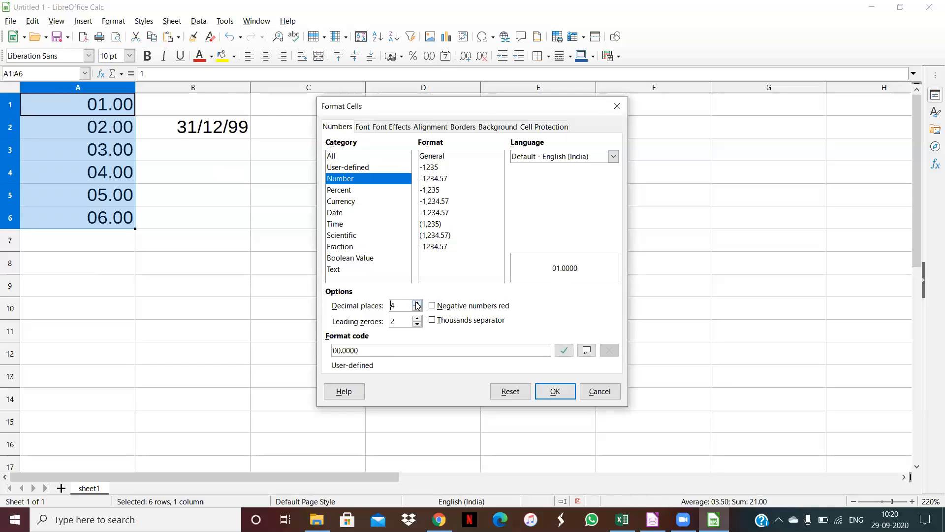
left_click(554, 390)
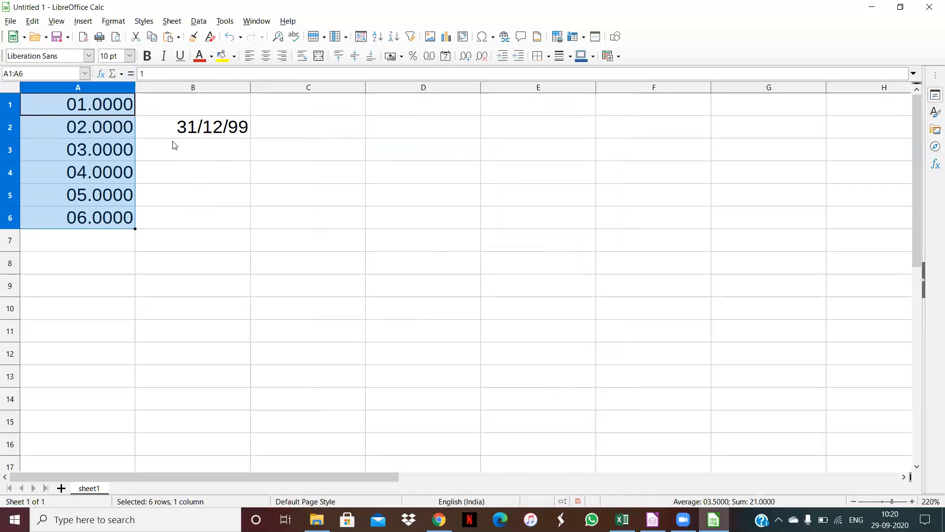
Enter the text HELLO HOW ARE YOU in cell C1
left_click(286, 112)
type("THIS")
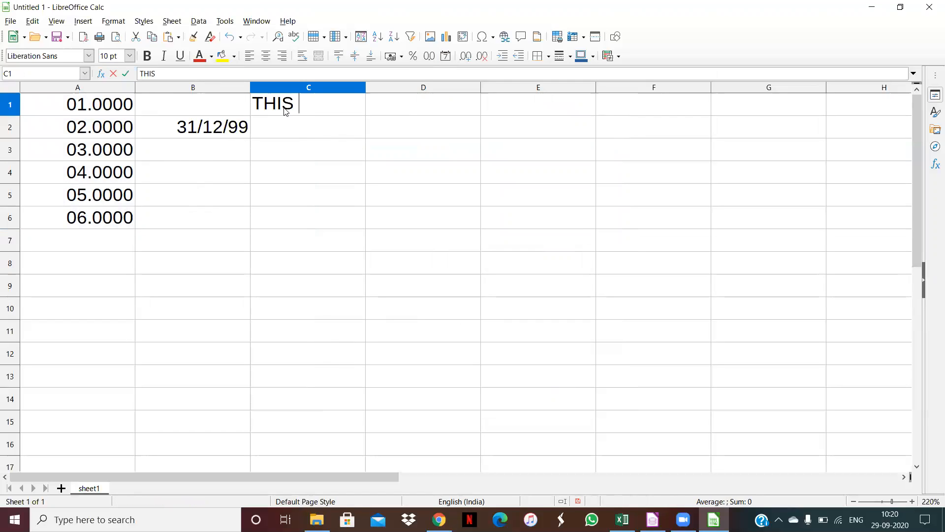
key("BackSpace")
key("BackSpace")
key("BackSpace")
key("BackSpace")
type("HEL")
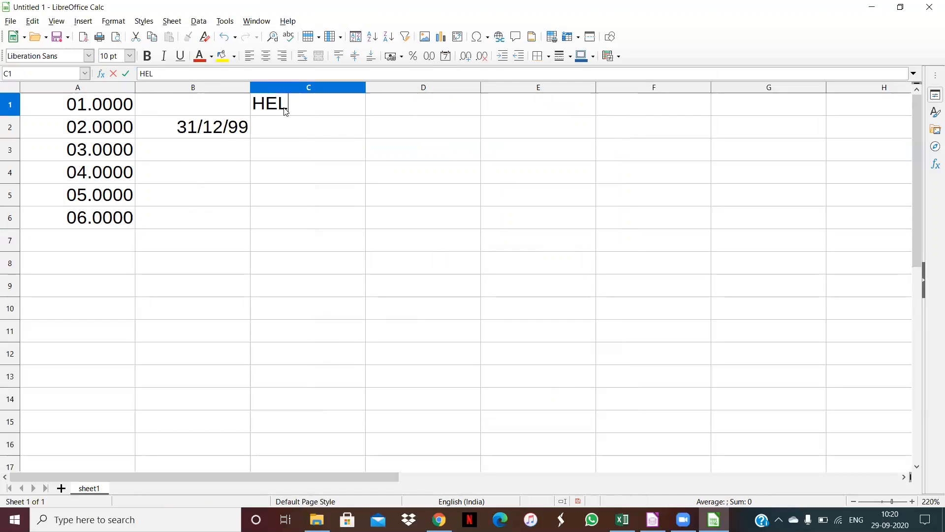
type("LO HOW ARE YOU")
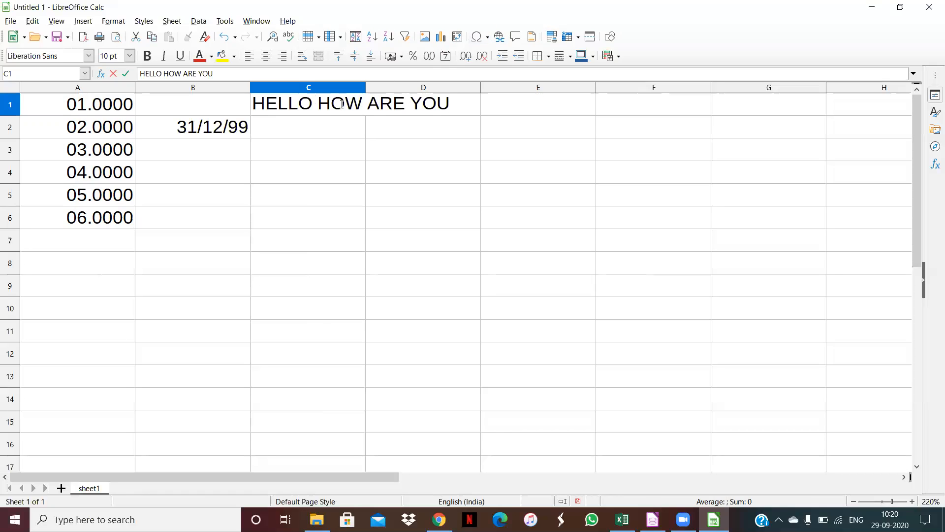
left_click(312, 143)
Turn on automatic text wrapping for cell C1 in its alignment settings
left_click(304, 104)
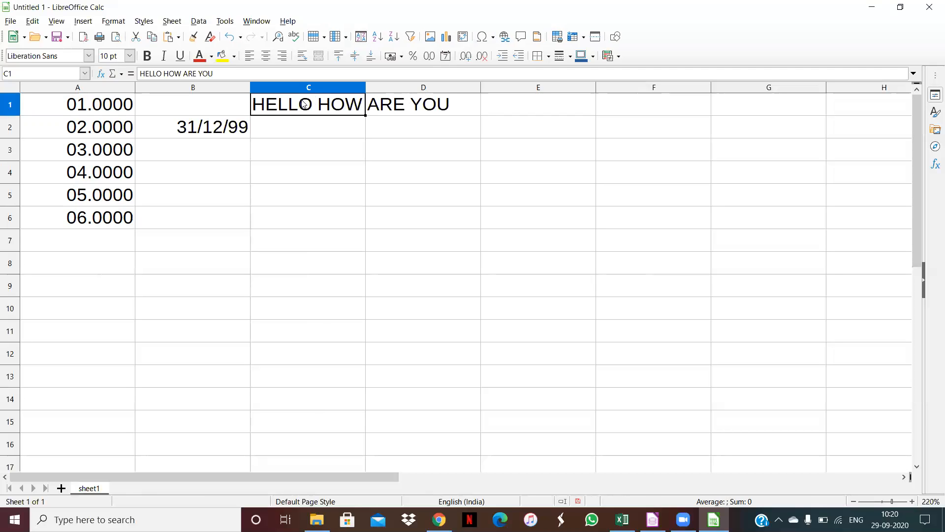
key("ctrl+1")
left_click(430, 129)
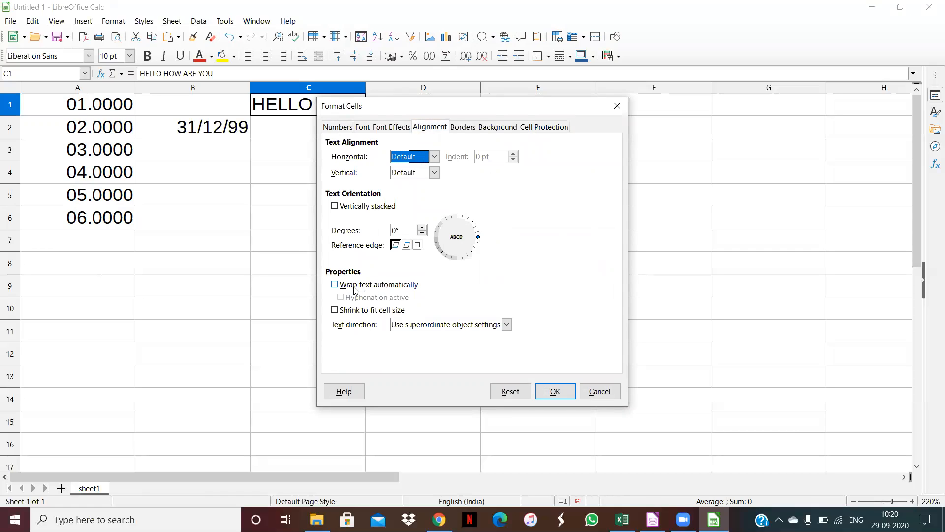
left_click(335, 285)
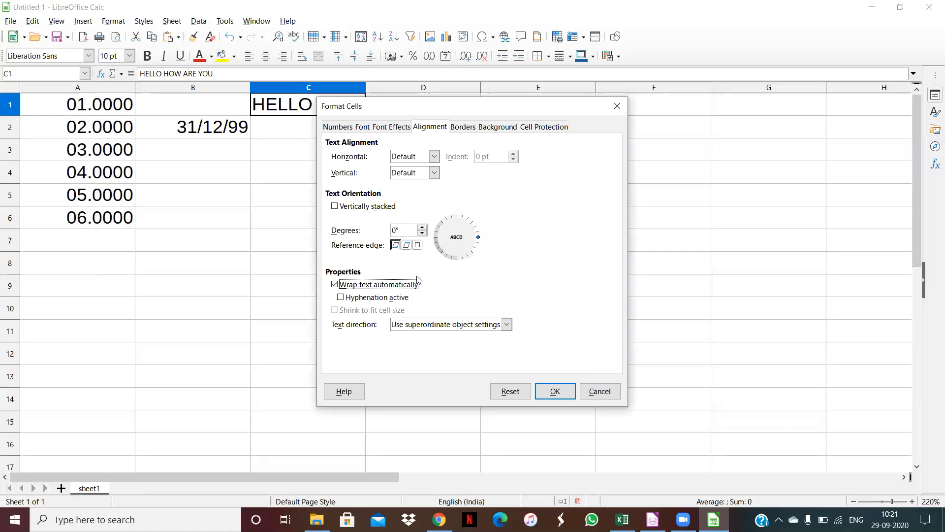
left_click(553, 393)
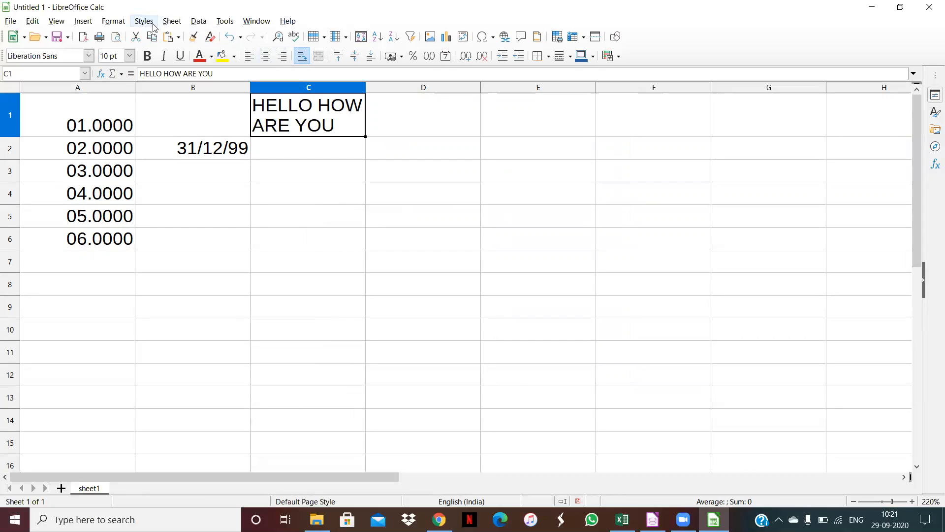
Replace the automatic text wrapping of cell C1 with the Shrink to fit cell size option
key("ctrl+1")
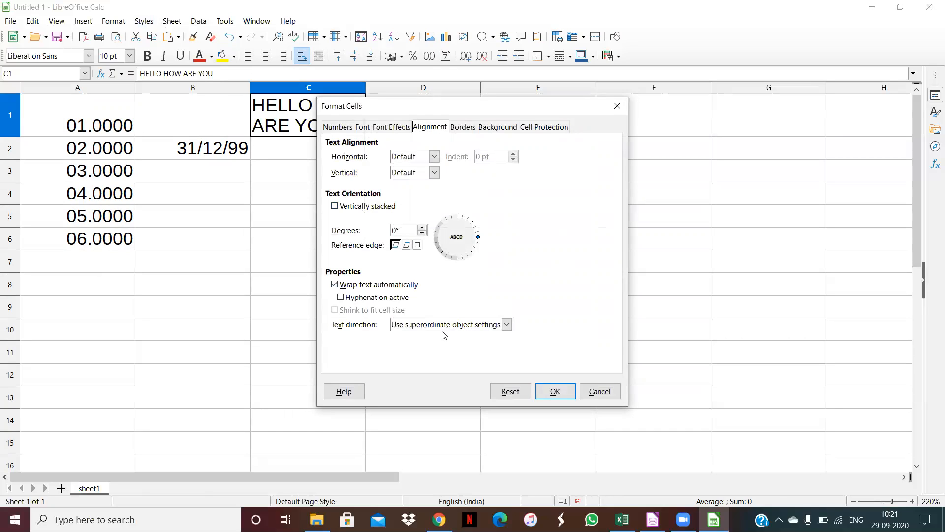
left_click(346, 299)
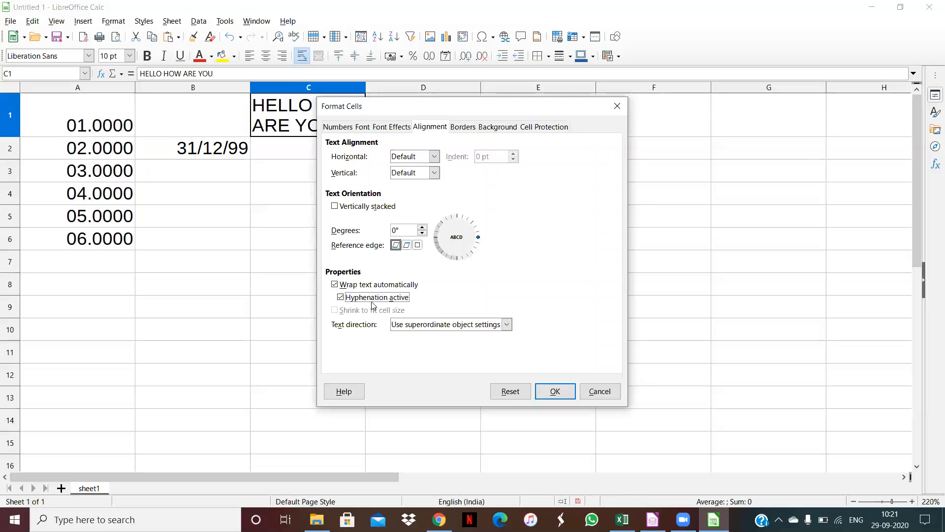
left_click(337, 285)
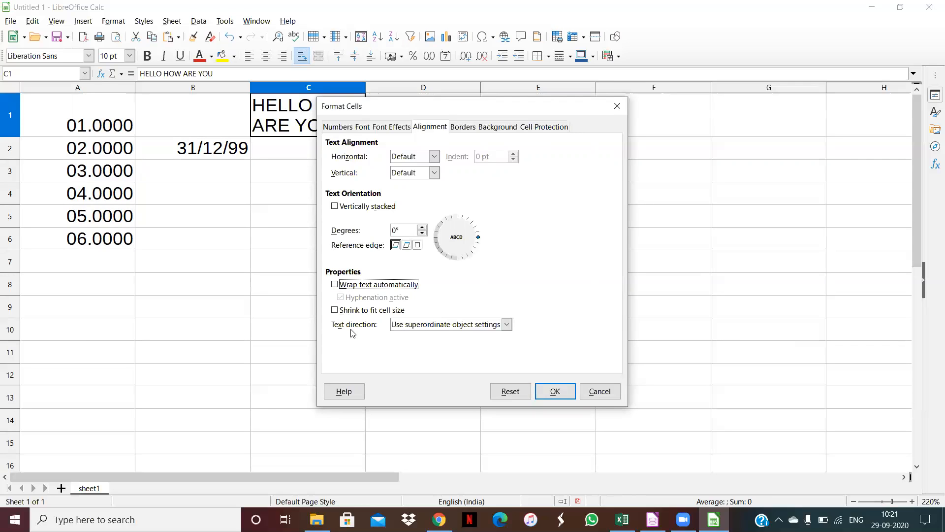
left_click(335, 311)
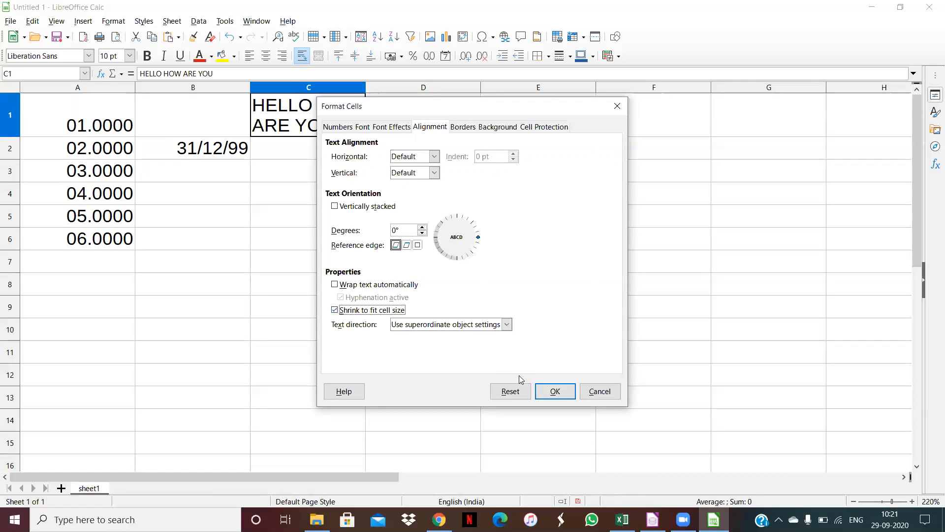
left_click(555, 391)
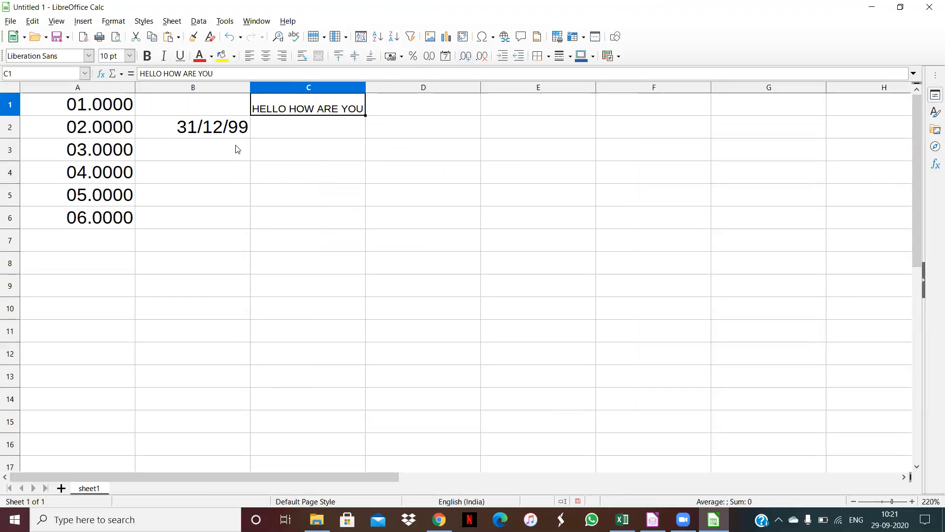
Delete the contents of cells A1:C8 and select cell C2
left_click(400, 137)
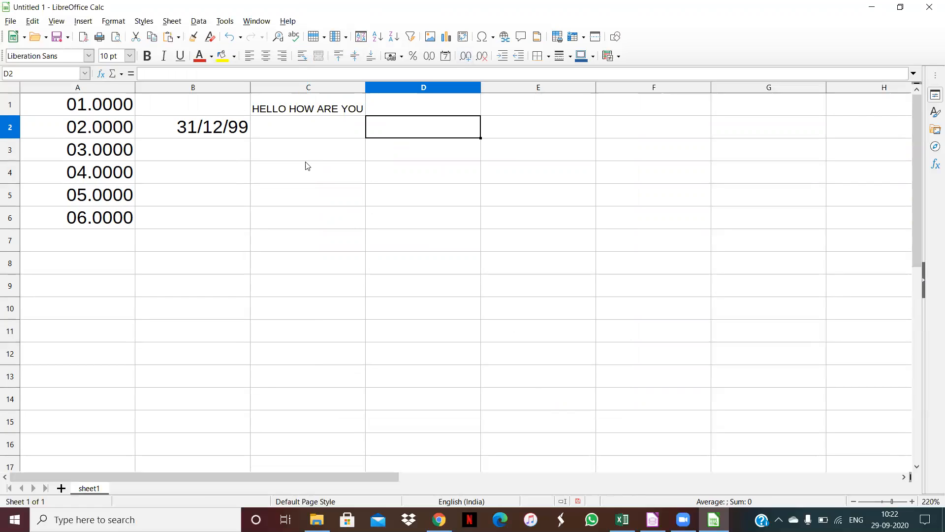
left_click(68, 111)
left_click_drag(160, 147, 355, 264)
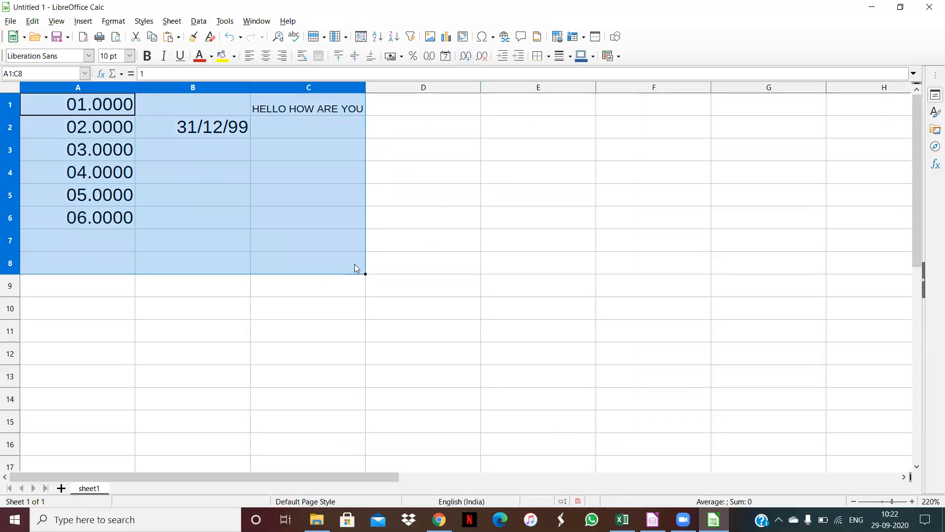
key("Delete")
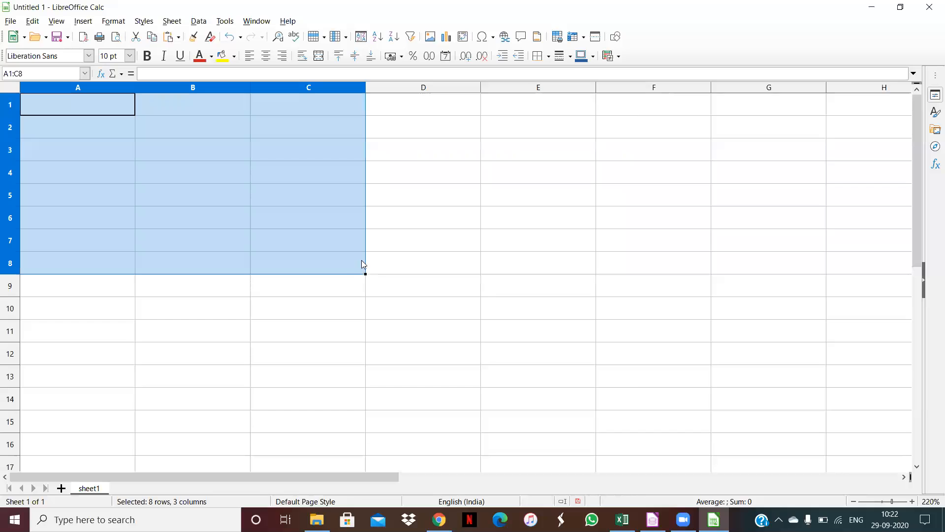
left_click(475, 197)
left_click(278, 128)
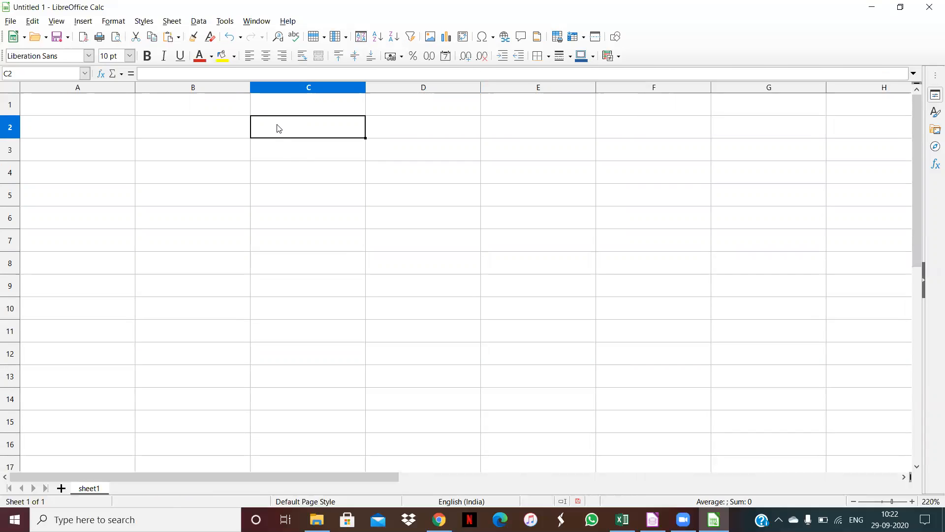
Enter 1 and 2 in cells C2 and C3 and auto-fill the number series down to C13
type("1")
key("Return")
type("2")
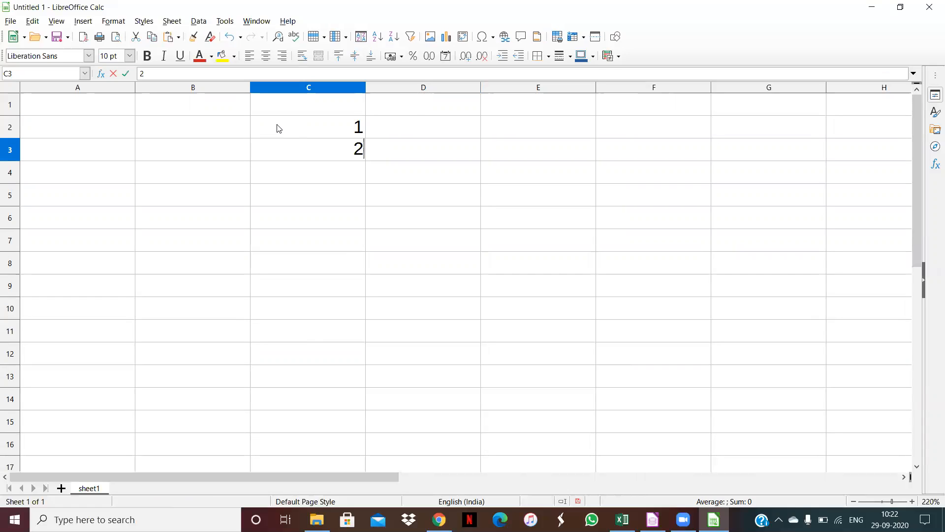
left_click_drag(315, 131, 318, 146)
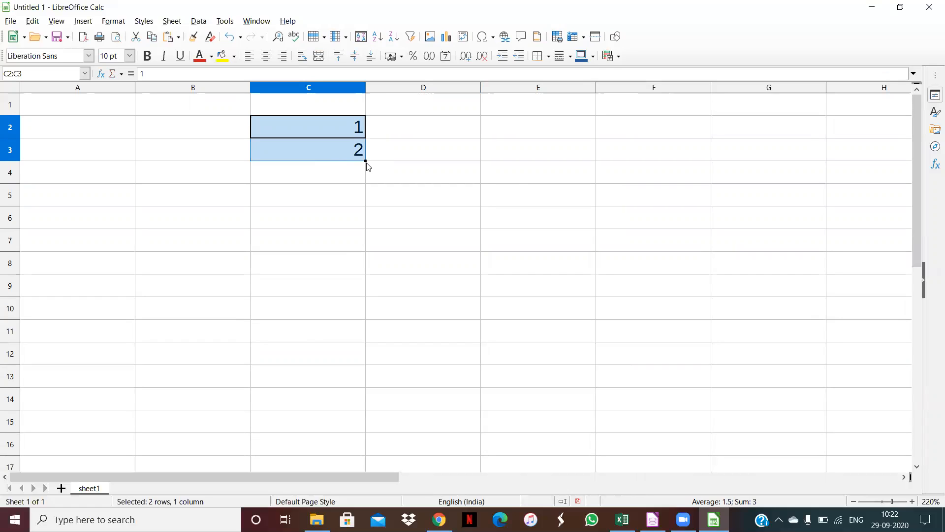
left_click_drag(364, 160, 375, 380)
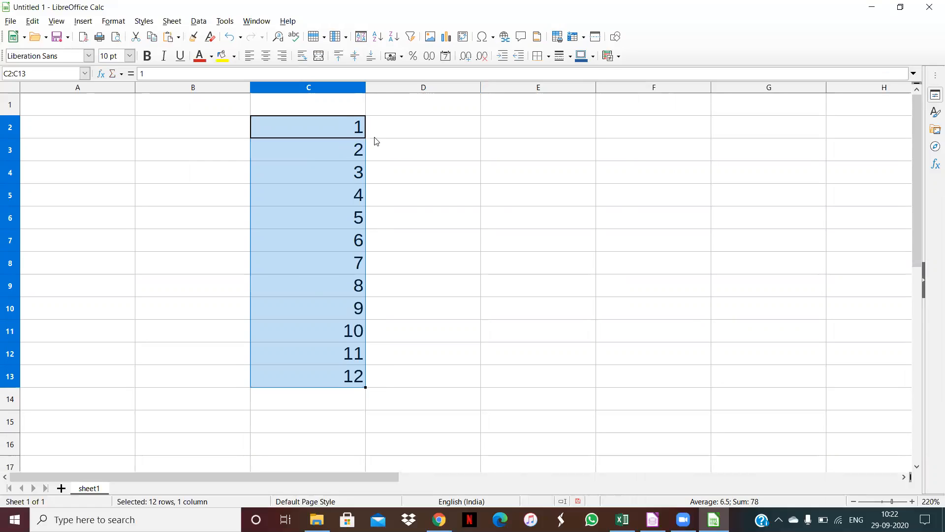
Enter SUNDAY and MONDAY in cells E2 and E3 and auto-fill the weekday series down to E8
left_click(504, 137)
type("SUNDAY")
key("Return")
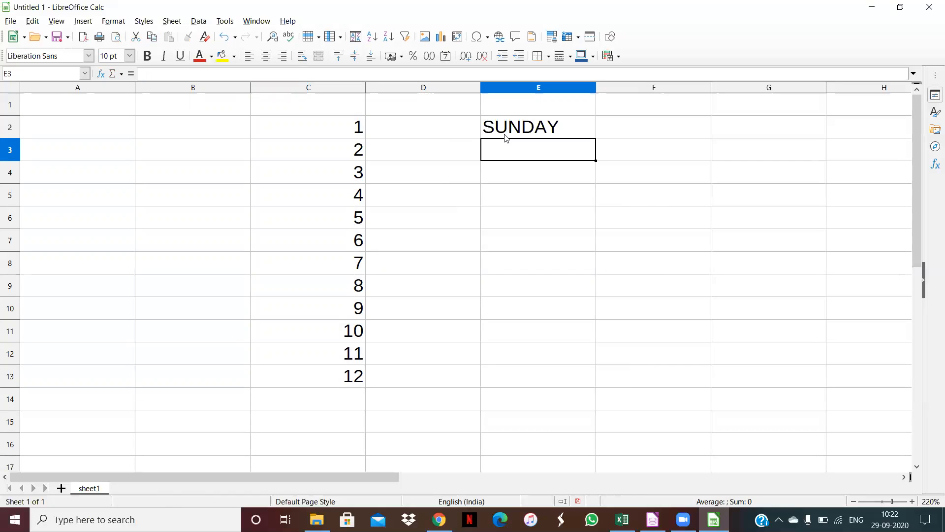
type("MONDAY")
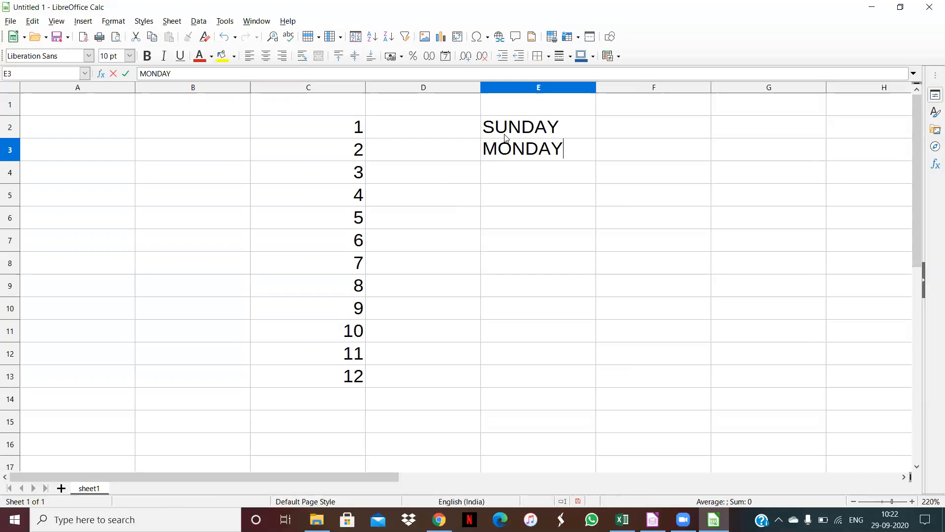
left_click_drag(526, 130, 592, 279)
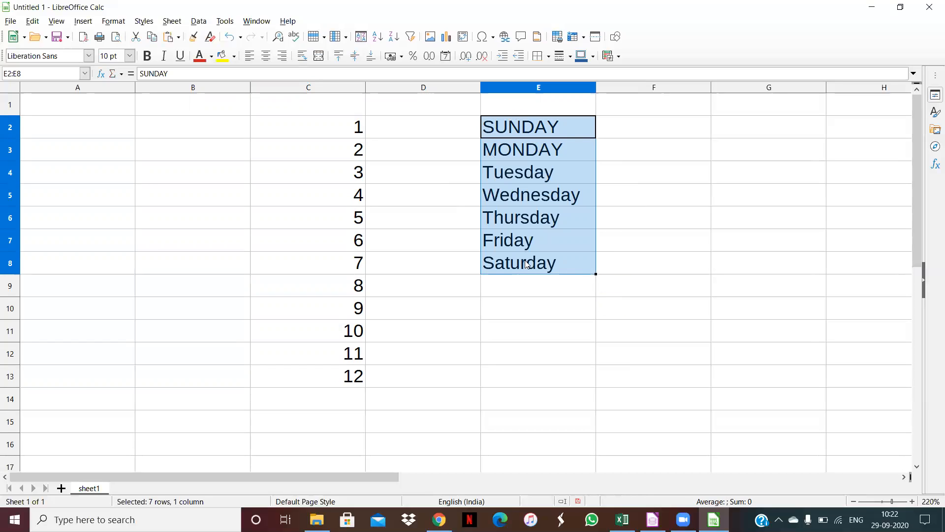
Enter 20 and 40 in cells B2 and B3 and auto-fill the series down to B12
left_click(154, 127)
type("20")
key("Return")
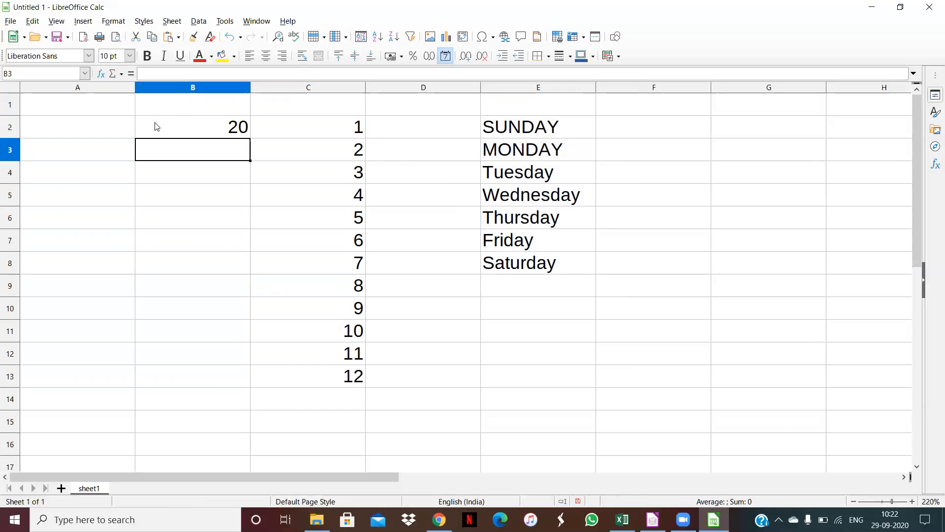
type("40")
left_click_drag(187, 131, 193, 149)
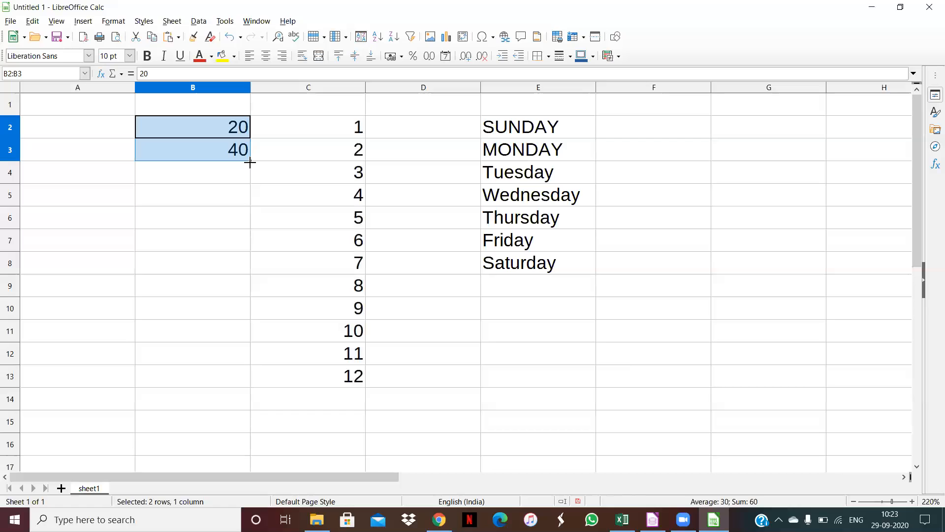
left_click_drag(250, 161, 241, 378)
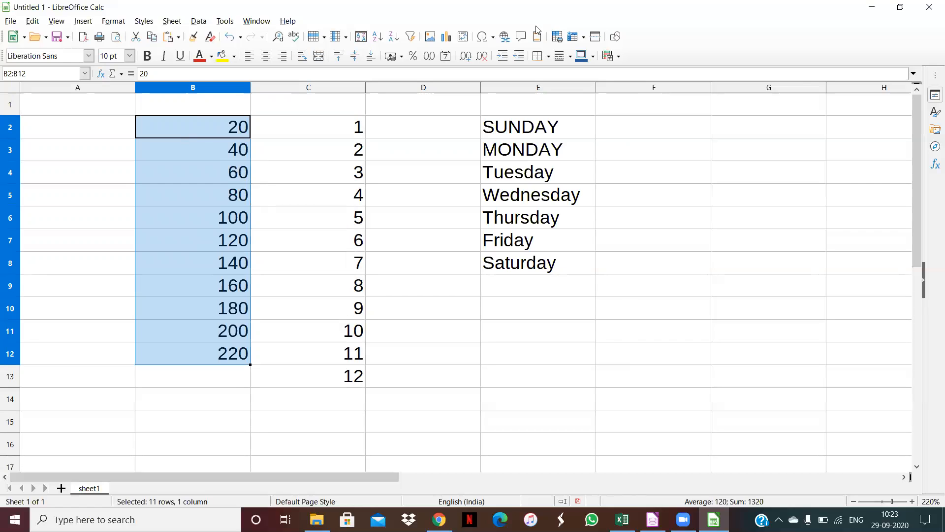
Enter JAN and FEB in cells F2 and F3 and auto-fill the month series down to F13
left_click(680, 132)
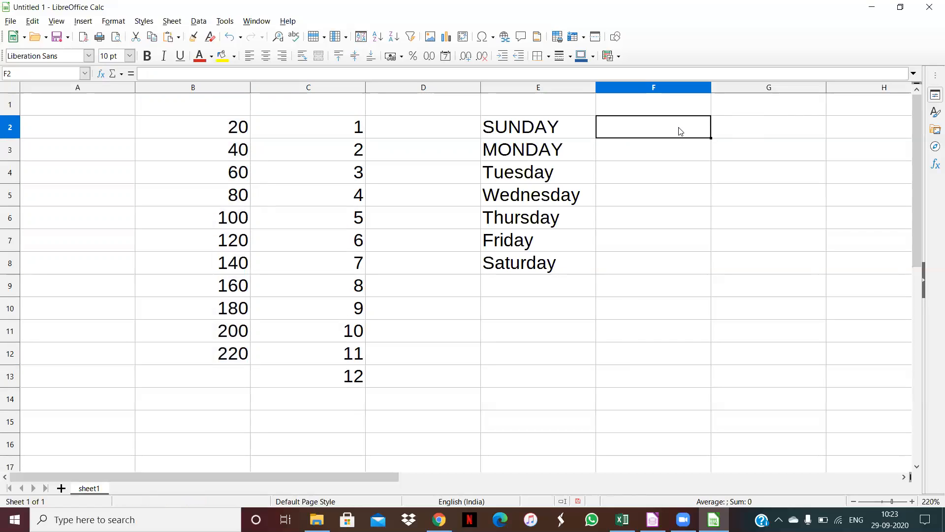
type("JAN")
key("Return")
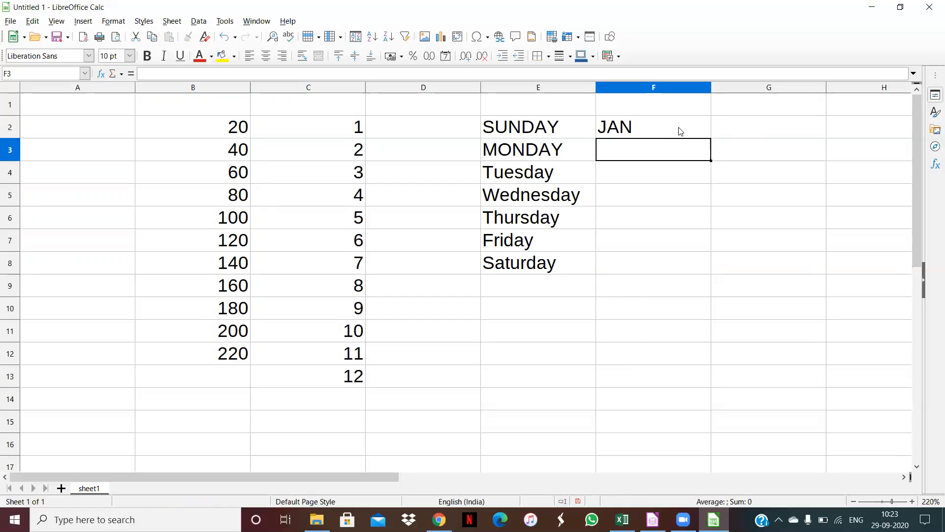
type("FEB")
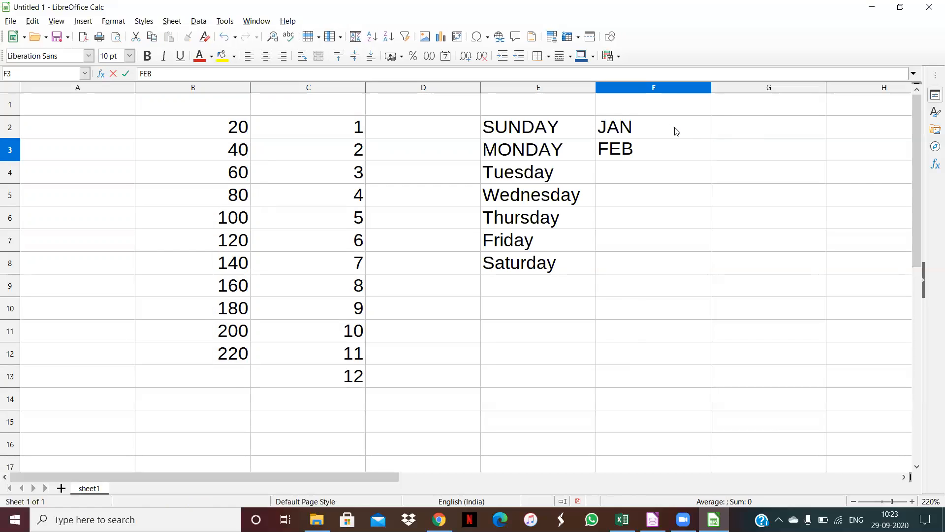
left_click(665, 126)
left_click_drag(665, 127, 720, 387)
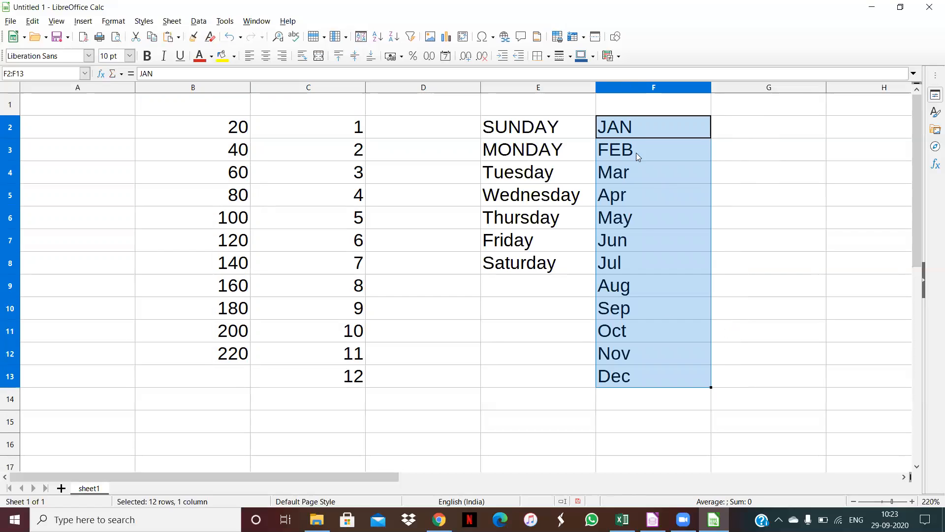